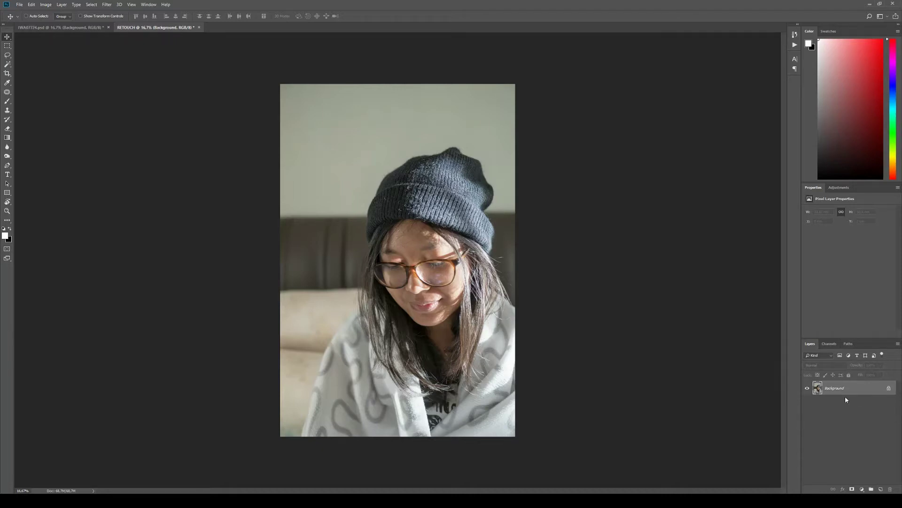
# Step: Zoom in on the portrait and copy the Background into a second layer with Ctrl+J
pyautogui.hotkey('ctrl', '+')
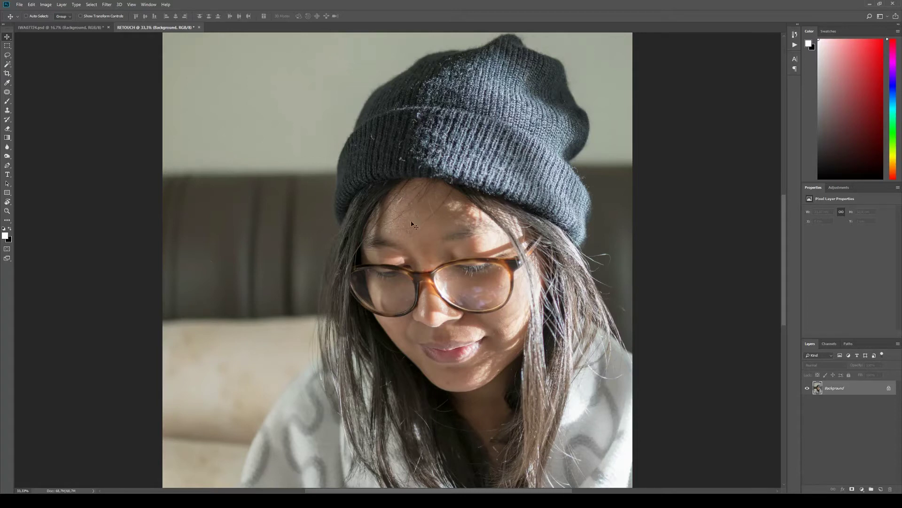
pyautogui.press('ctrl')
pyautogui.hotkey('ctrl', 'j')
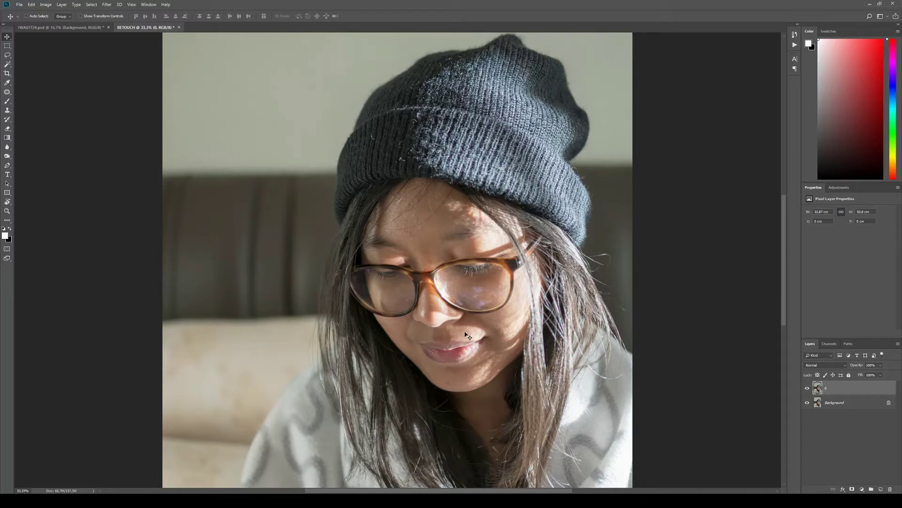
# Step: With the Patch tool, cover the first chin blemish with nearby clean skin
pyautogui.press('j')
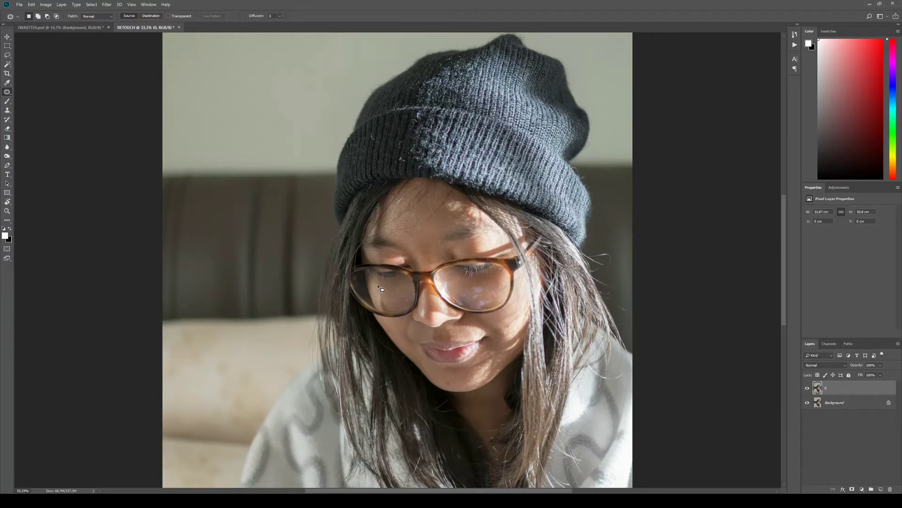
pyautogui.scroll(2, 381, 288)
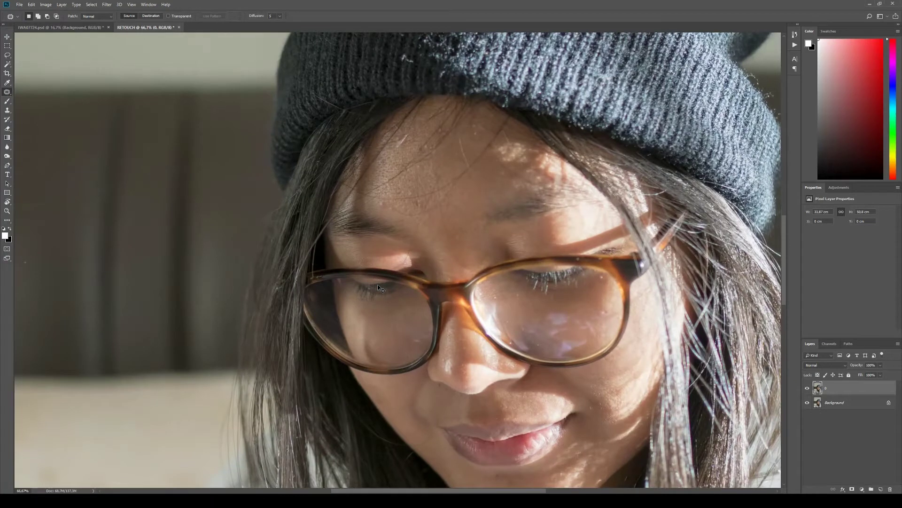
pyautogui.scroll(-5, 409, 269)
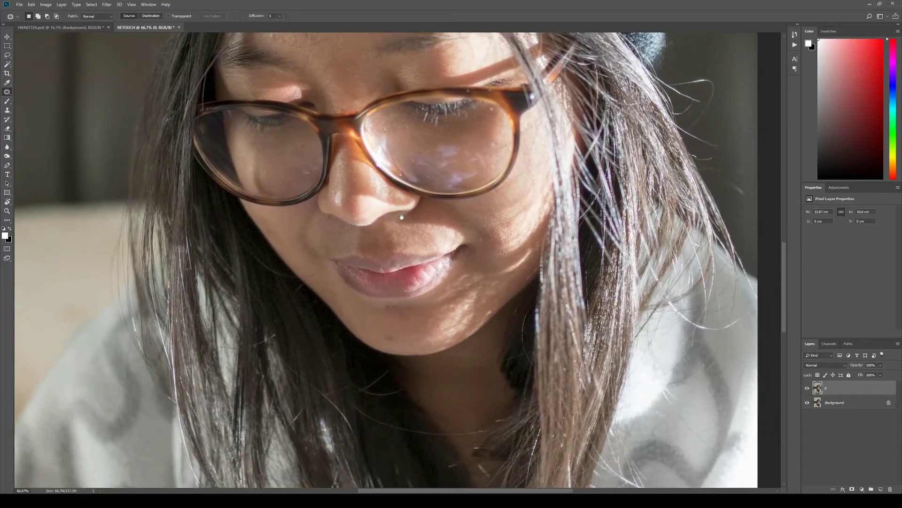
pyautogui.scroll(1, 403, 220)
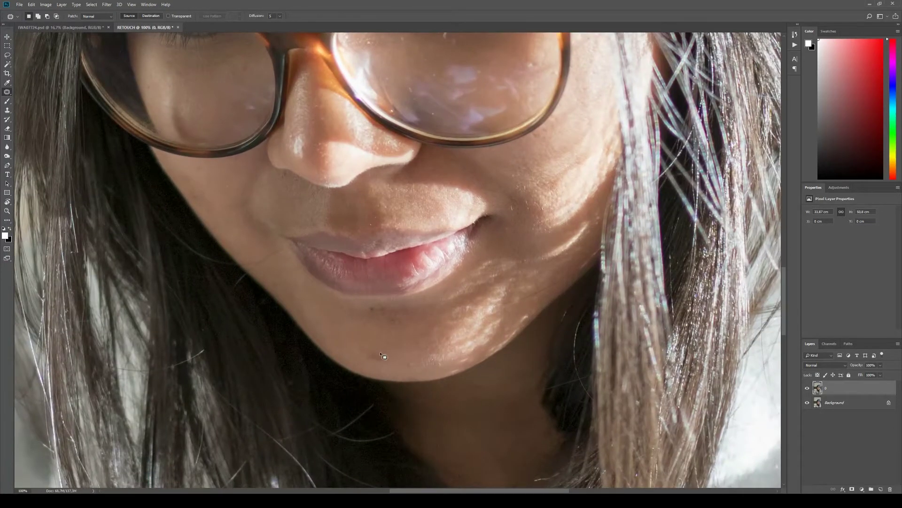
pyautogui.moveTo(386, 367); pyautogui.dragTo(388, 356)
pyautogui.hotkey('ctrl', 'd')
pyautogui.moveTo(360, 325); pyautogui.dragTo(360, 325)
# Step: Patch the remaining spots on the chin and along the cheek edge
pyautogui.moveTo(302, 295); pyautogui.dragTo(361, 329)
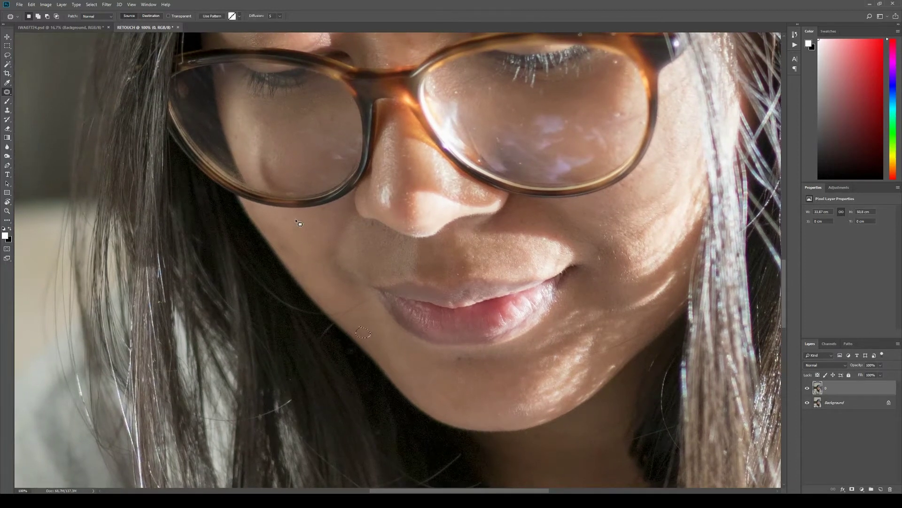
pyautogui.moveTo(288, 215); pyautogui.dragTo(282, 217)
pyautogui.moveTo(283, 238); pyautogui.dragTo(270, 229)
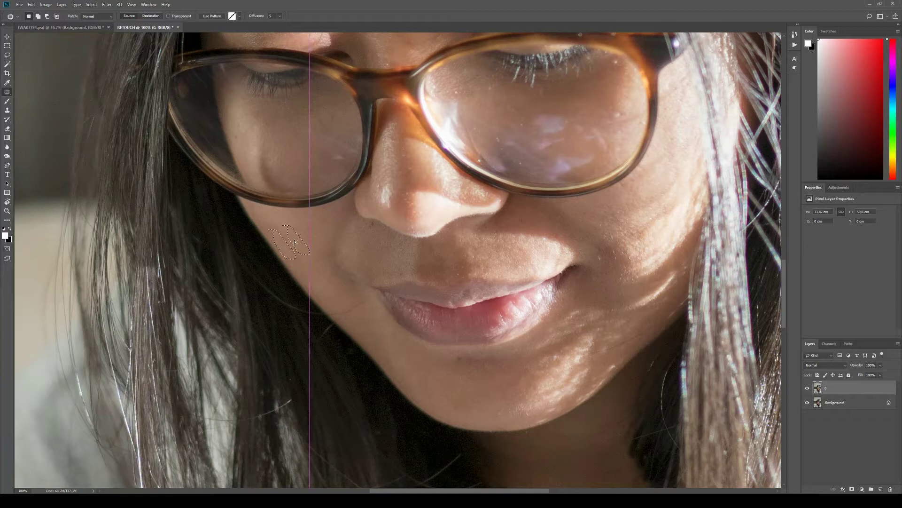
pyautogui.hotkey('ctrl', 'd')
pyautogui.moveTo(393, 246); pyautogui.dragTo(339, 222)
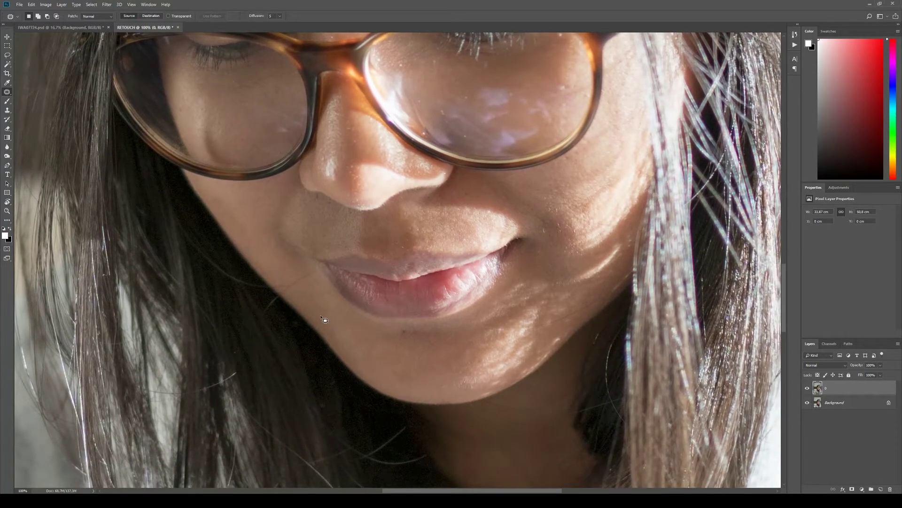
pyautogui.moveTo(324, 319); pyautogui.dragTo(323, 315)
pyautogui.moveTo(382, 366); pyautogui.dragTo(383, 367)
pyautogui.hotkey('ctrl', 'd')
pyautogui.scroll(-2, 399, 267)
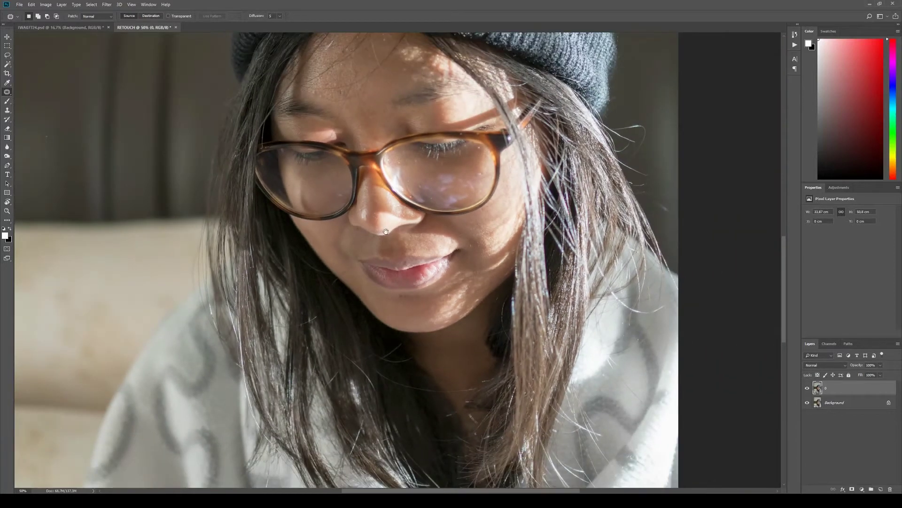
# Step: Patch the spot beside the nose with nearby clean skin
pyautogui.moveTo(385, 231); pyautogui.dragTo(466, 309)
pyautogui.scroll(1, 452, 247)
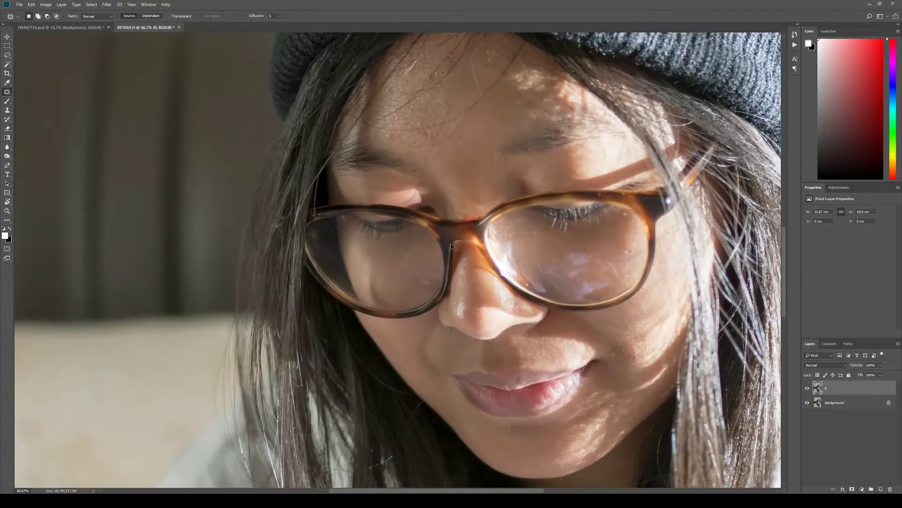
pyautogui.scroll(2, 452, 246)
pyautogui.moveTo(509, 298); pyautogui.dragTo(429, 144)
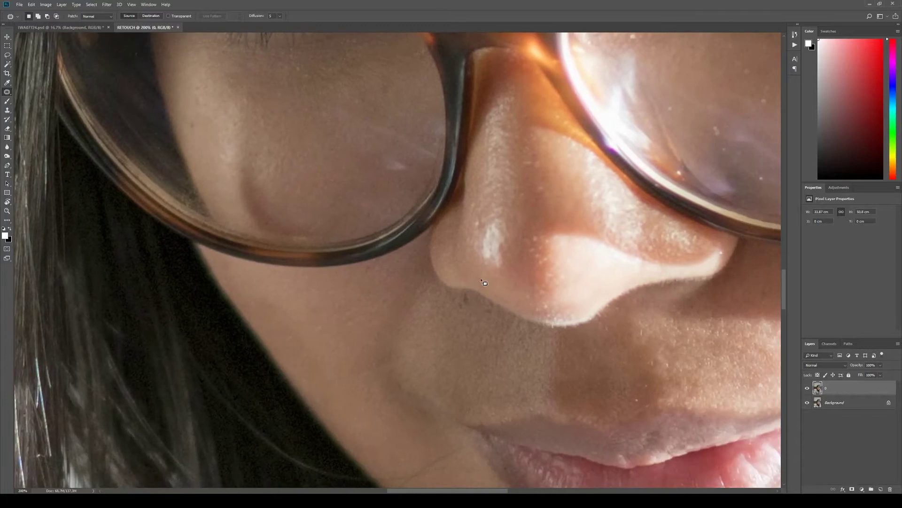
pyautogui.moveTo(469, 305)
pyautogui.mouseDown()
pyautogui.moveTo(457, 318)
pyautogui.moveTo(466, 308)
pyautogui.mouseUp()
pyautogui.hotkey('ctrl', '-')
pyautogui.hotkey('ctrl', '-')
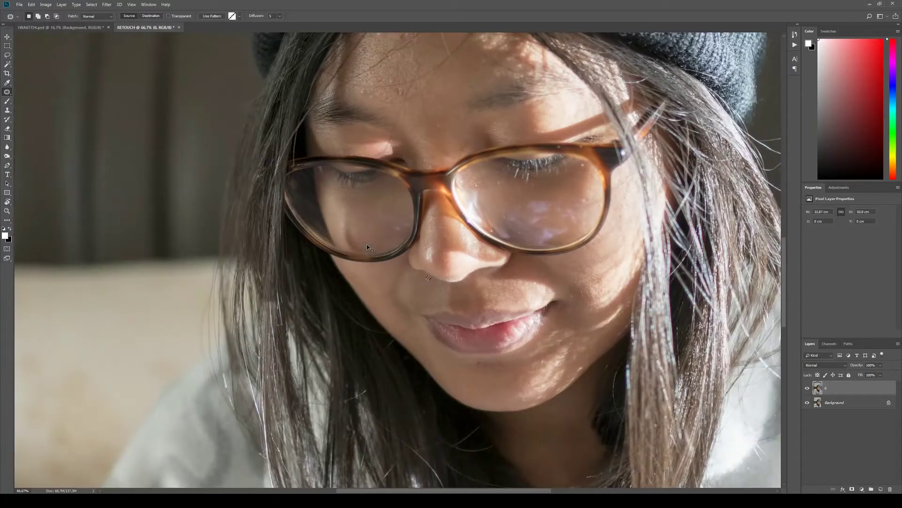
# Step: Patch the first small blemish on the forehead with nearby skin
pyautogui.scroll(1, 370, 276)
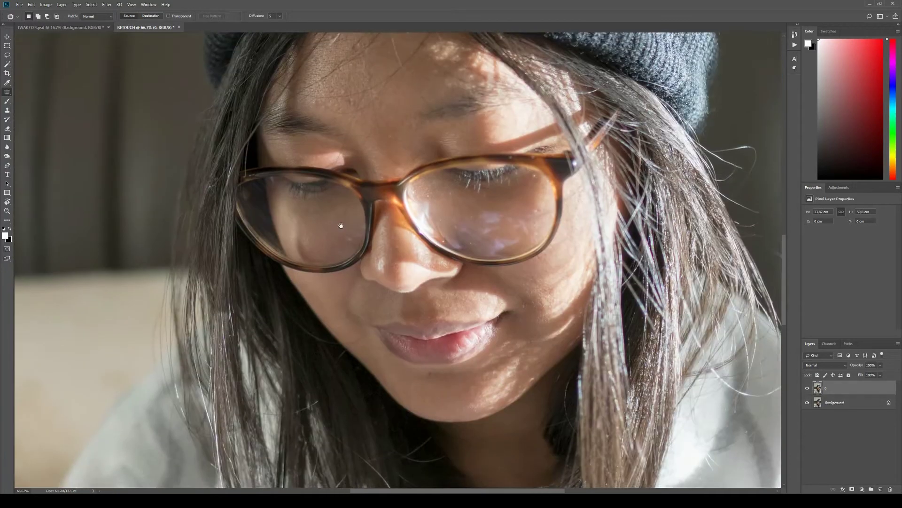
pyautogui.hscroll(3, 416, 268)
pyautogui.scroll(1, 470, 307)
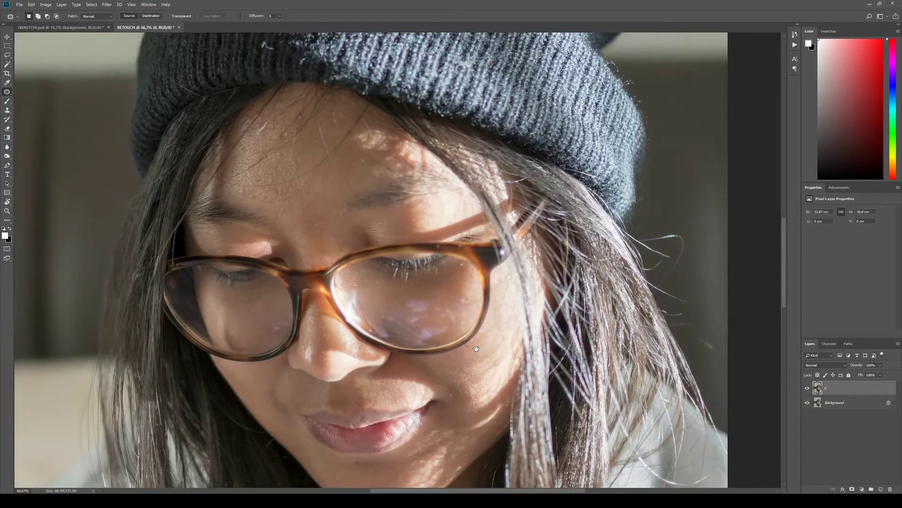
pyautogui.scroll(1, 453, 301)
pyautogui.hscroll(-1, 423, 297)
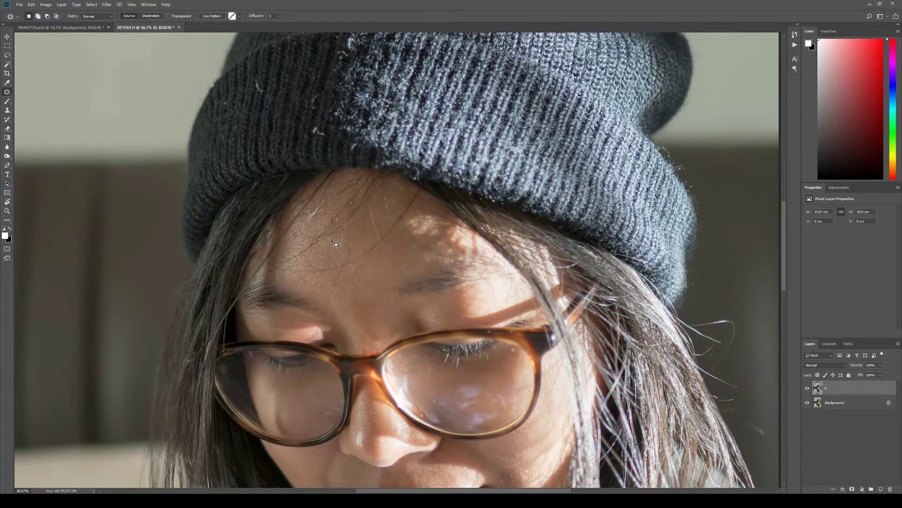
pyautogui.moveTo(309, 221); pyautogui.dragTo(307, 220)
pyautogui.click(338, 221)
pyautogui.scroll(-1, 357, 225)
pyautogui.hscroll(-1, 358, 225)
pyautogui.moveTo(369, 223); pyautogui.dragTo(352, 264)
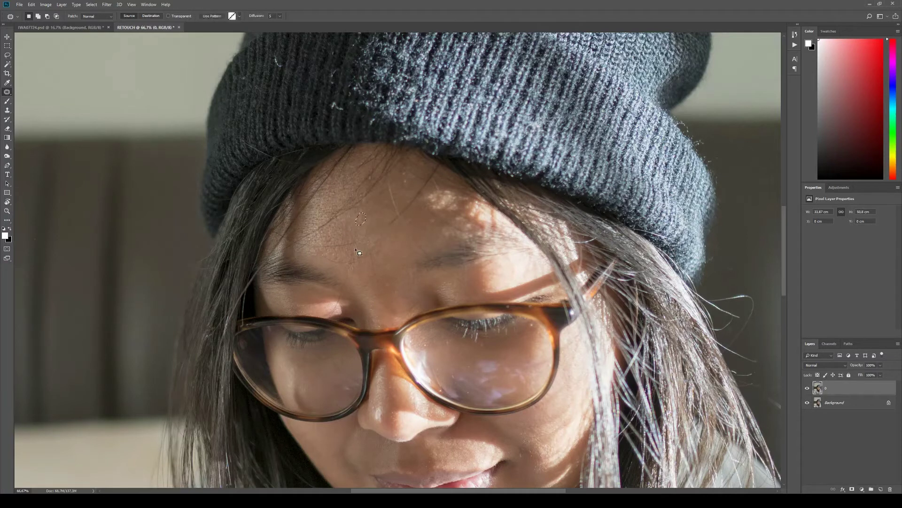
# Step: Patch the remaining forehead marks, zooming in and back out to the whole portrait
pyautogui.moveTo(324, 255)
pyautogui.mouseDown()
pyautogui.moveTo(352, 253)
pyautogui.moveTo(351, 282)
pyautogui.moveTo(331, 313)
pyautogui.mouseUp()
pyautogui.hotkey('ctrl', '+')
pyautogui.moveTo(351, 229); pyautogui.dragTo(364, 266)
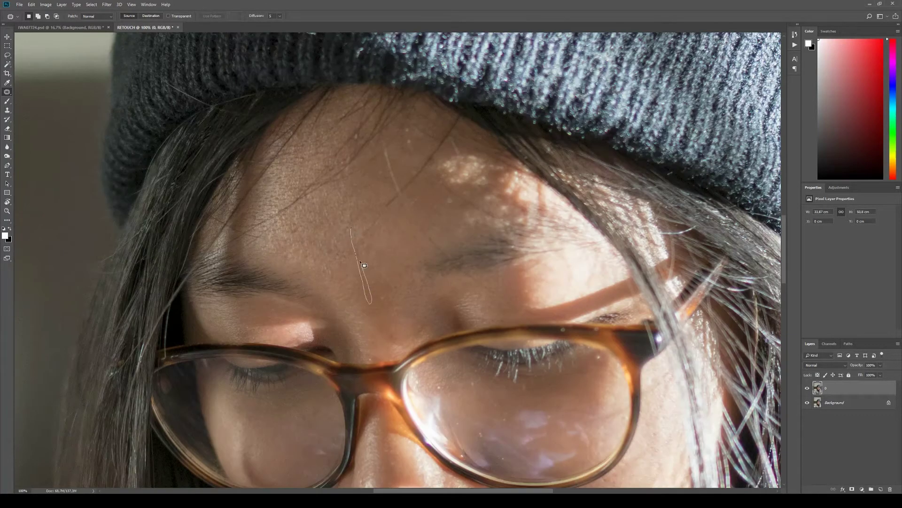
pyautogui.hotkey('ctrl', '-')
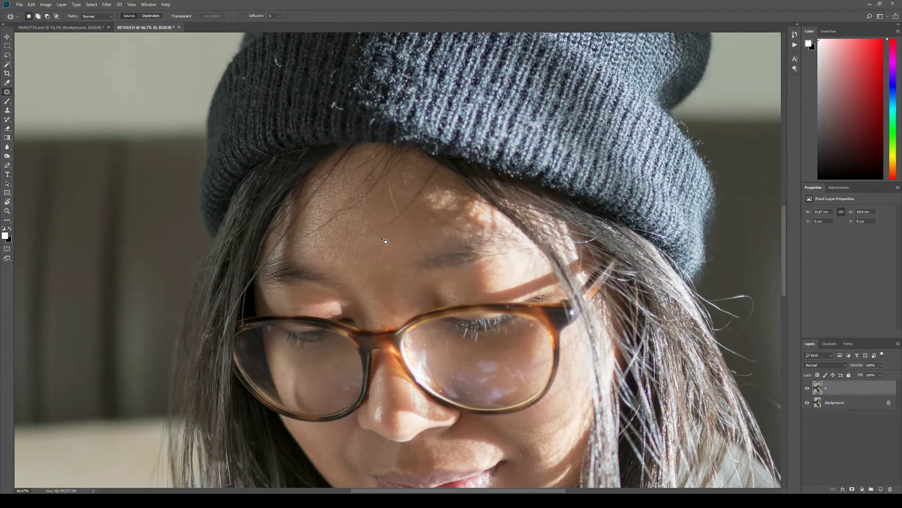
pyautogui.hotkey('ctrl', '+')
pyautogui.moveTo(389, 241); pyautogui.dragTo(387, 242)
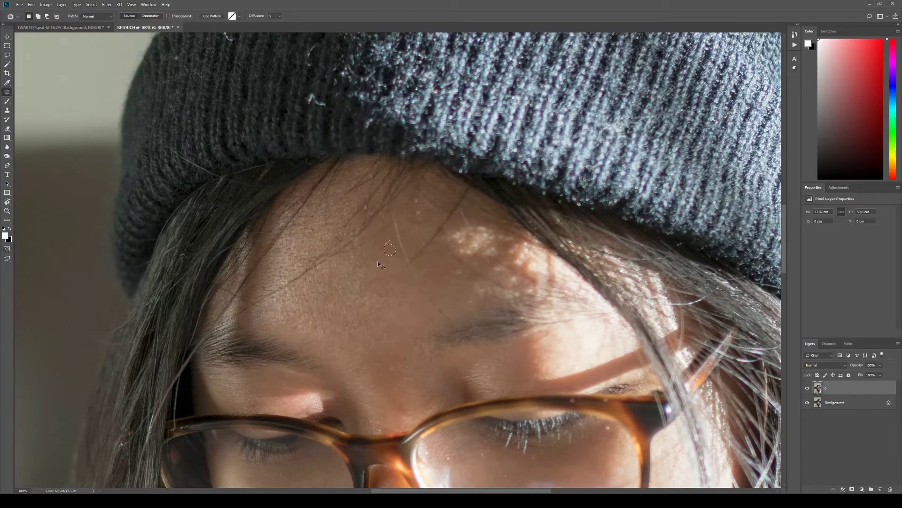
pyautogui.hotkey('ctrl', '-')
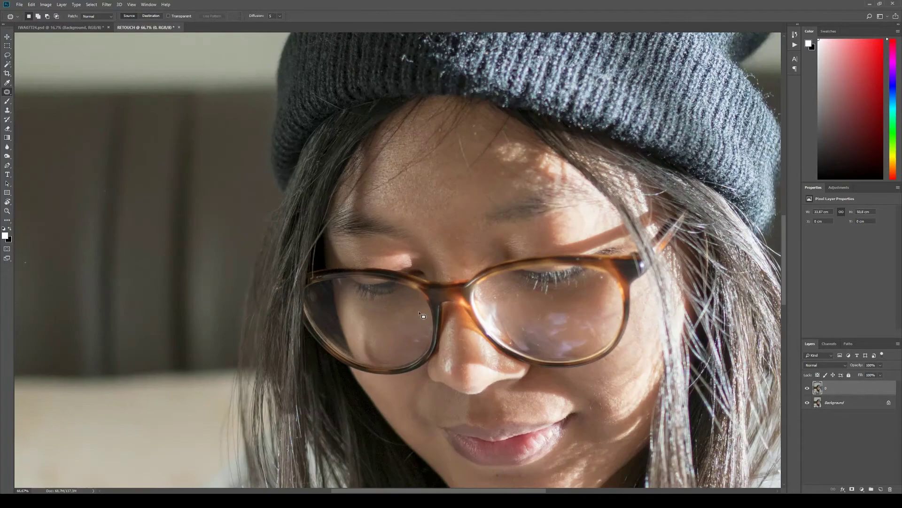
pyautogui.hotkey('ctrl', '-')
pyautogui.hotkey('ctrl', '-')
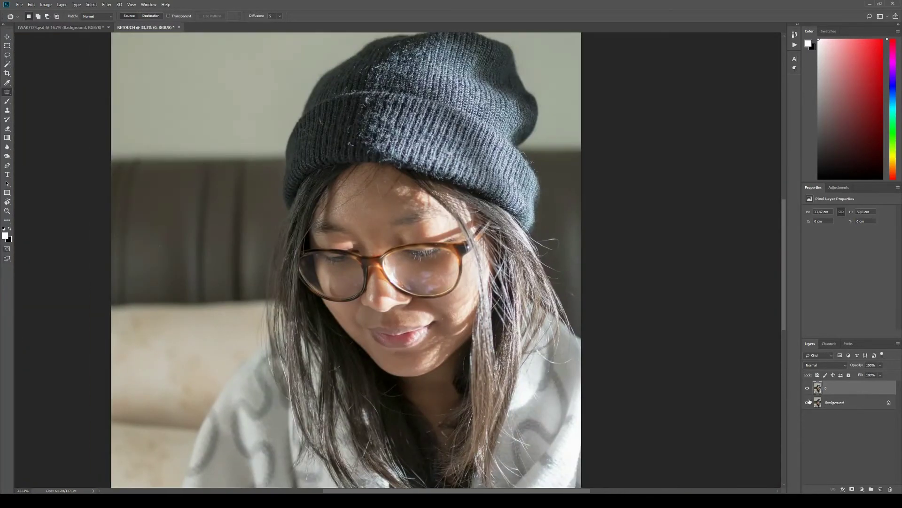
# Step: Patch the spot between the lips and jaw with clean skin
pyautogui.hotkey('ctrl', '+')
pyautogui.moveTo(482, 370); pyautogui.dragTo(477, 368)
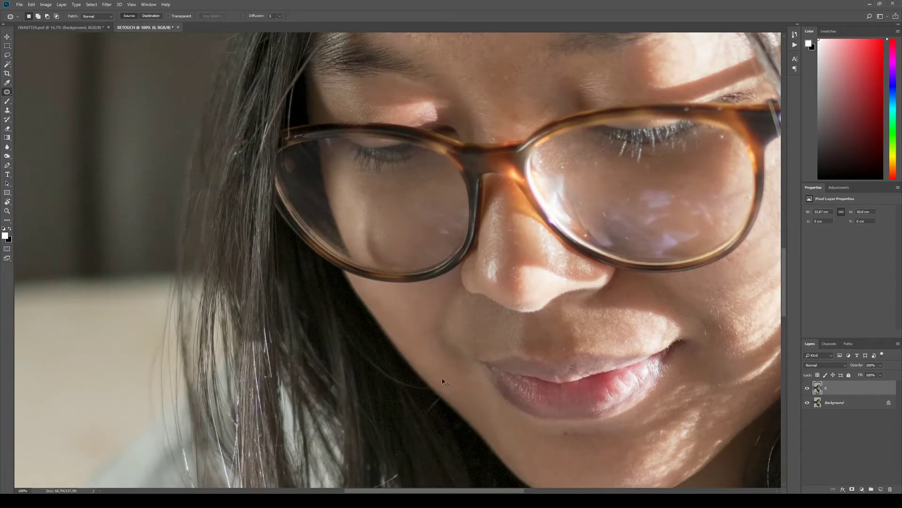
pyautogui.moveTo(446, 385); pyautogui.dragTo(474, 396)
pyautogui.hotkey('ctrl', 'd')
pyautogui.hotkey('ctrl', '0')
# Step: Select and clear a stray fleck on the hat
pyautogui.hotkey('ctrl', '+')
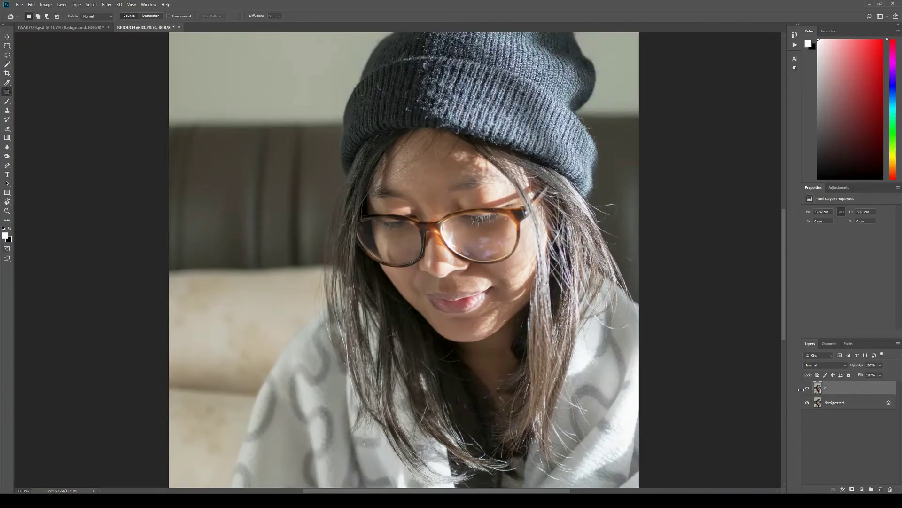
pyautogui.hotkey('ctrl', '+')
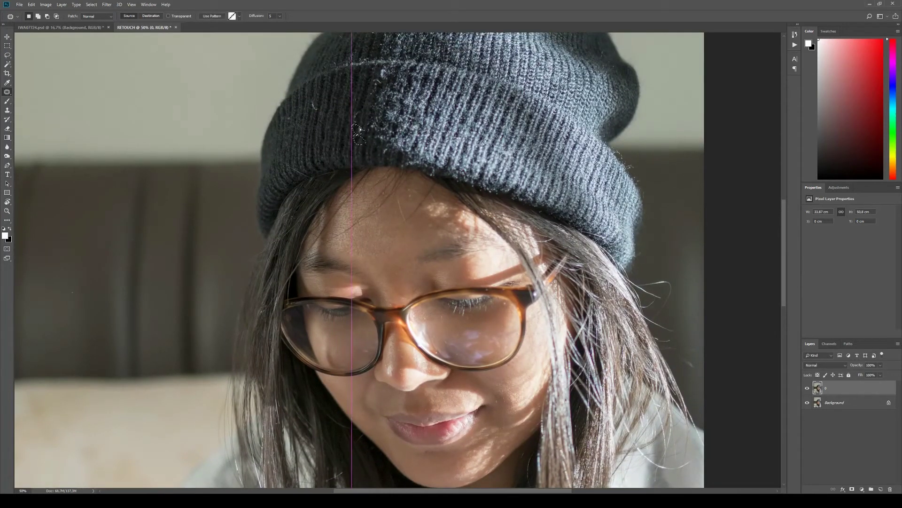
pyautogui.moveTo(321, 97); pyautogui.dragTo(314, 119)
pyautogui.hotkey('ctrl', 'd')
pyautogui.scroll(3, 313, 120)
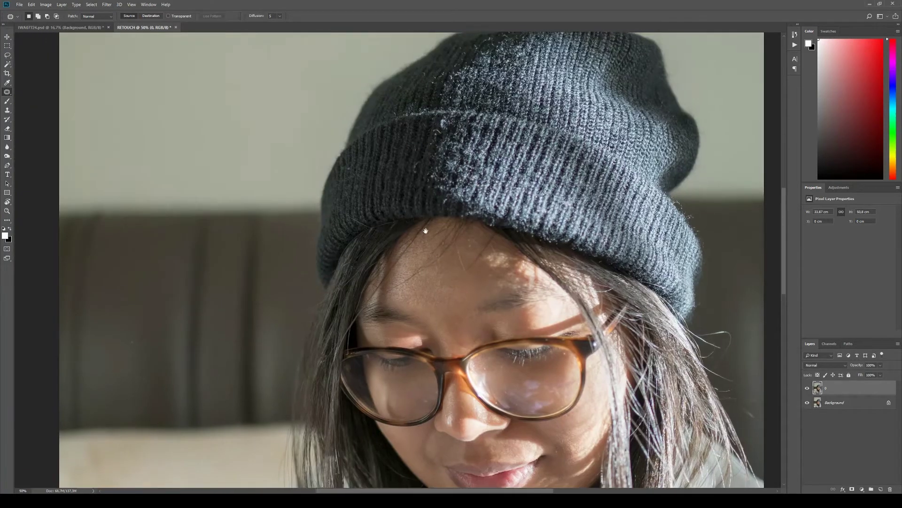
pyautogui.hotkey('ctrl', '-')
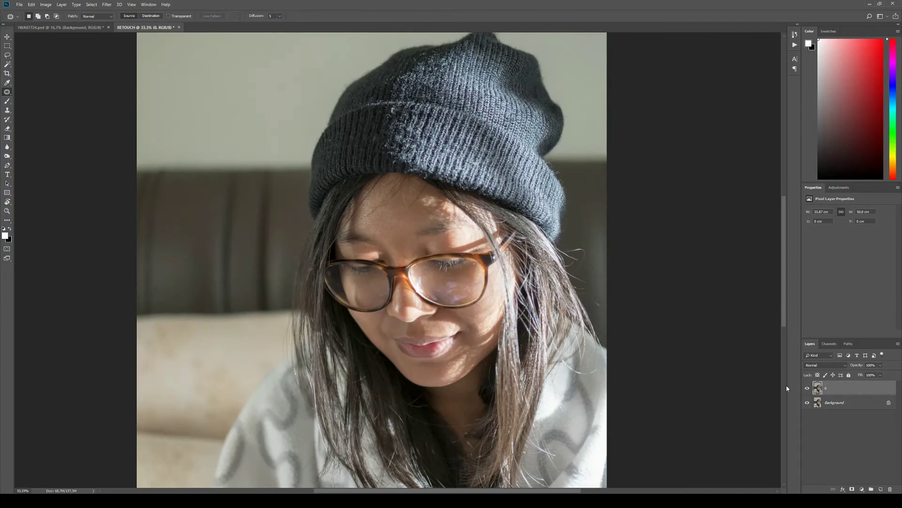
# Step: Toggle the retouched layer off and on to compare it with the original
pyautogui.click(806, 388)
pyautogui.click(807, 388)
pyautogui.hotkey('ctrl', '-')
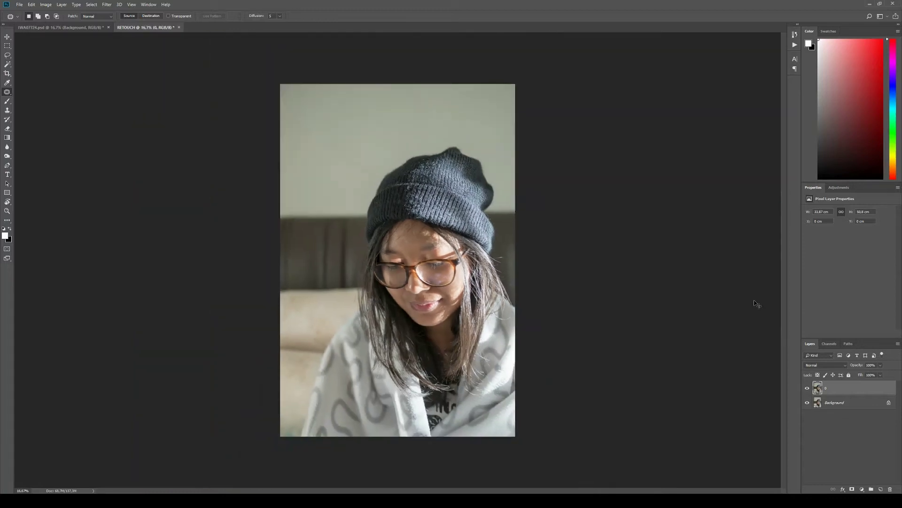
pyautogui.hotkey('ctrl', '+')
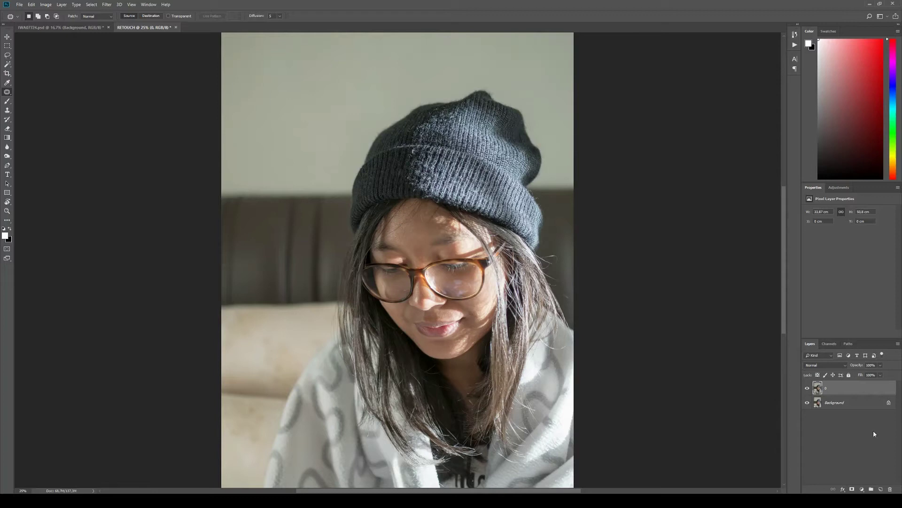
pyautogui.click(784, 343)
# Step: Confirm layer 1 and set up the Dodge tool at Midtones with 10% exposure
pyautogui.press('Return')
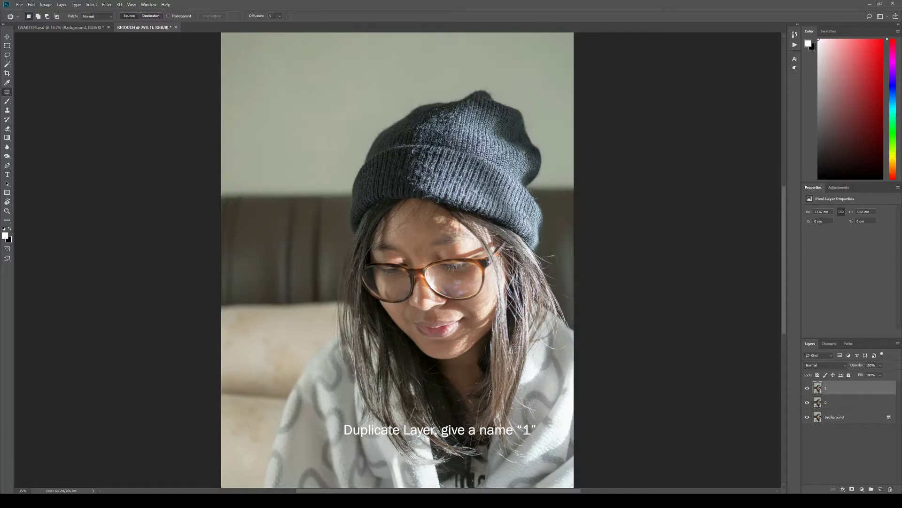
pyautogui.press('o')
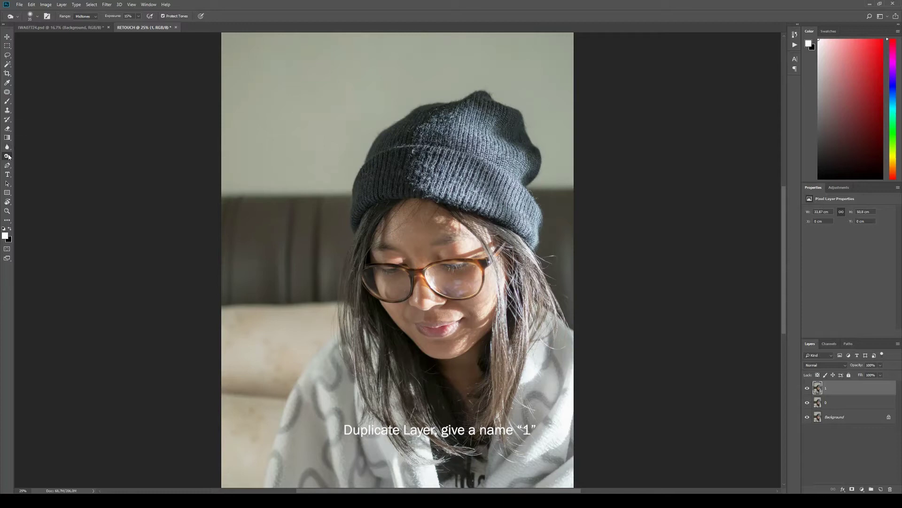
pyautogui.hotkey('shift', 'o')
pyautogui.hotkey('ctrl', '+')
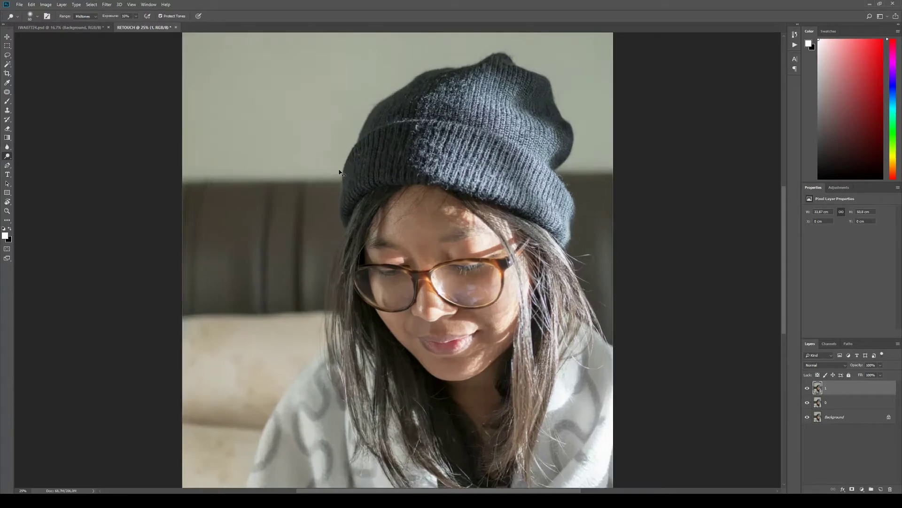
pyautogui.hotkey('ctrl', '+')
pyautogui.moveTo(501, 229)
pyautogui.mouseDown()
pyautogui.moveTo(395, 248)
pyautogui.moveTo(392, 230)
pyautogui.mouseUp()
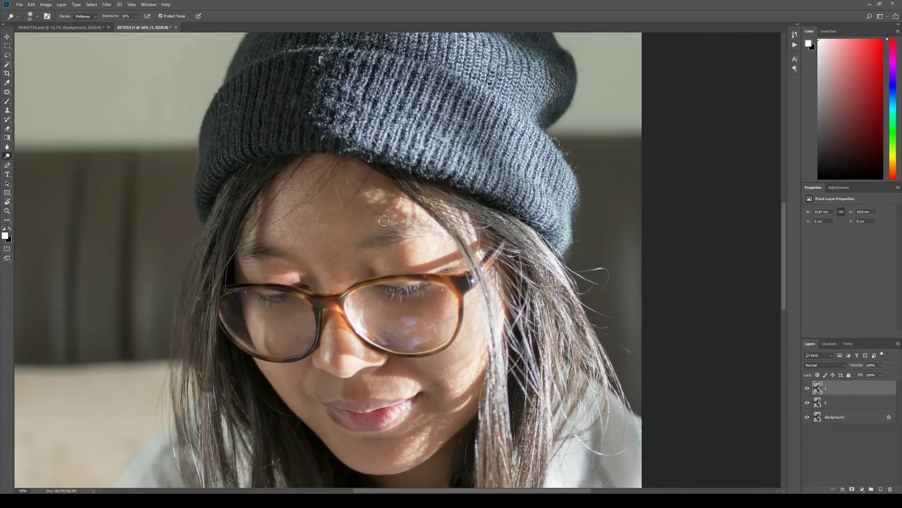
pyautogui.click(124, 16)
pyautogui.press(']')
pyautogui.press(']')
pyautogui.press(']')
pyautogui.press(']')
# Step: Dodge the face from the nose to the right lens, then toggle layer 1 to compare
pyautogui.press(']')
pyautogui.moveTo(303, 313); pyautogui.dragTo(410, 344)
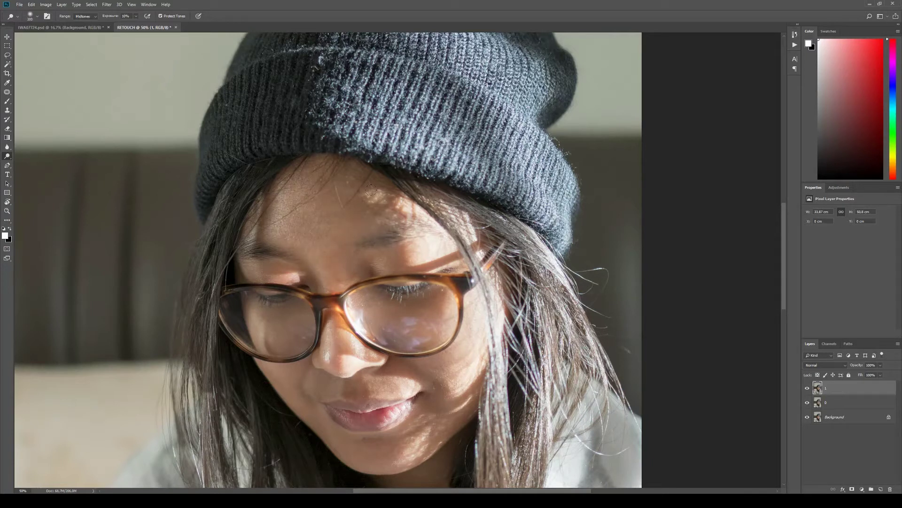
pyautogui.hotkey('ctrl', '-')
pyautogui.hotkey('ctrl', '-')
pyautogui.press(']')
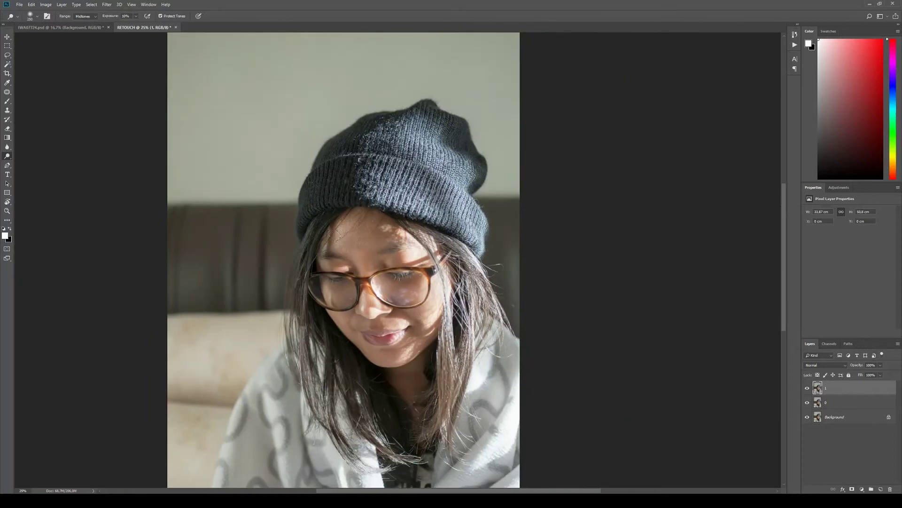
pyautogui.press('[')
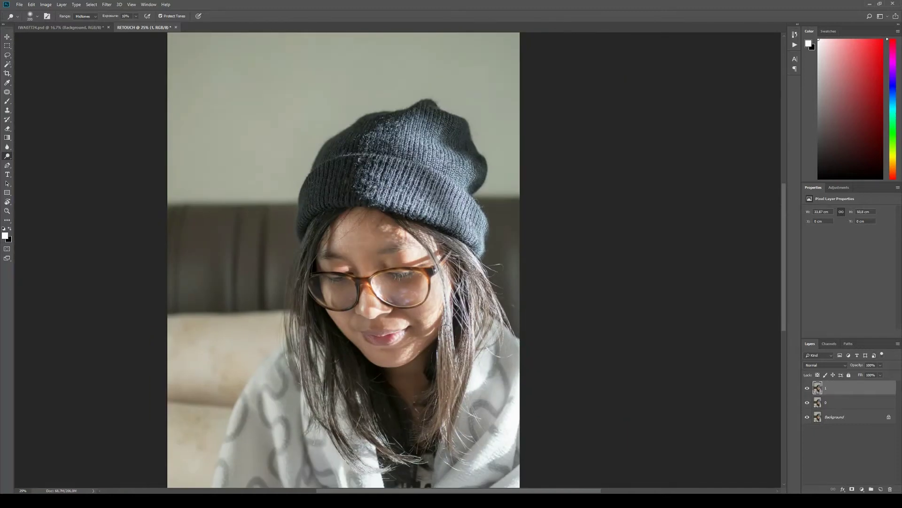
pyautogui.click(807, 388)
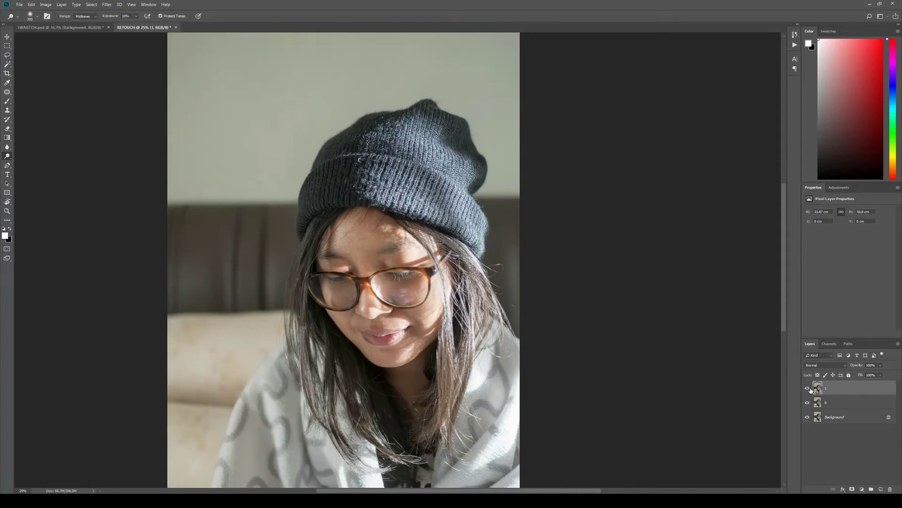
pyautogui.click(807, 388)
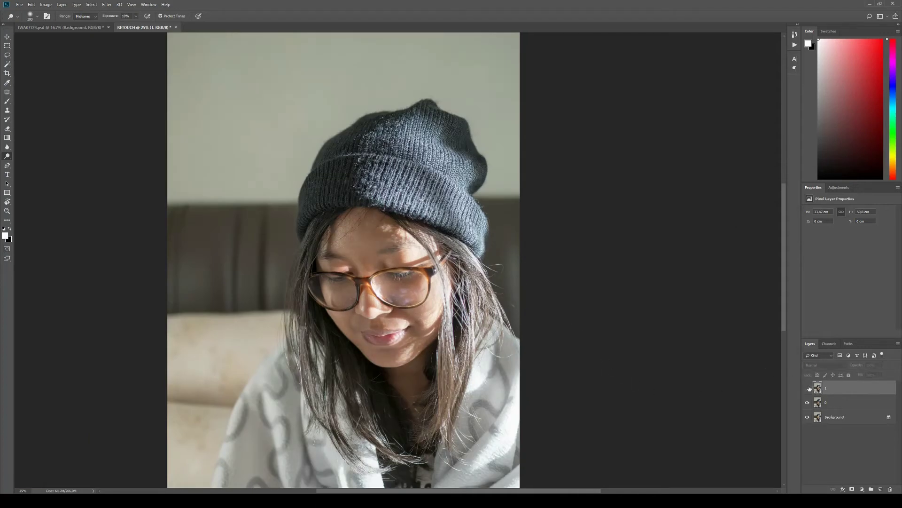
pyautogui.click(808, 388)
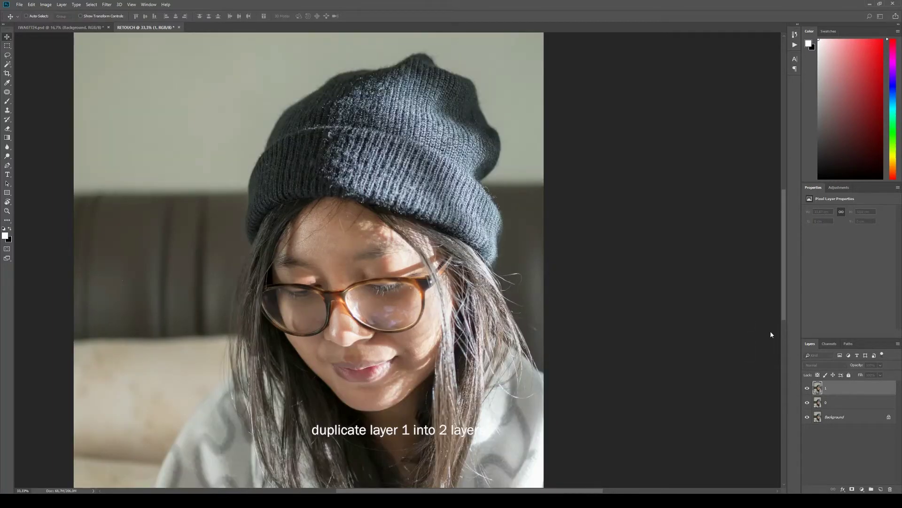
# Step: Copy layer 1 into layers 2 and blur, and give blur a Gaussian Blur of radius 8
pyautogui.hotkey('ctrl', 'j')
pyautogui.press('Return')
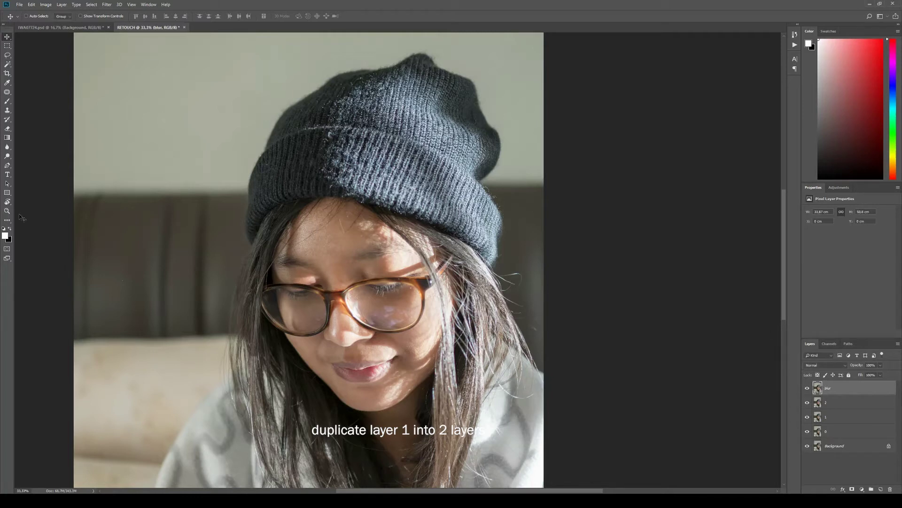
pyautogui.click(108, 5)
pyautogui.click(223, 112)
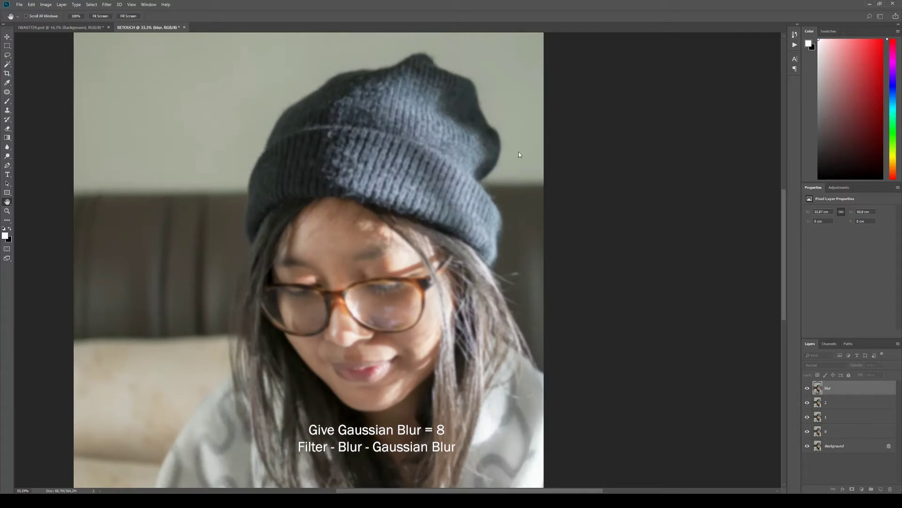
pyautogui.press('Return')
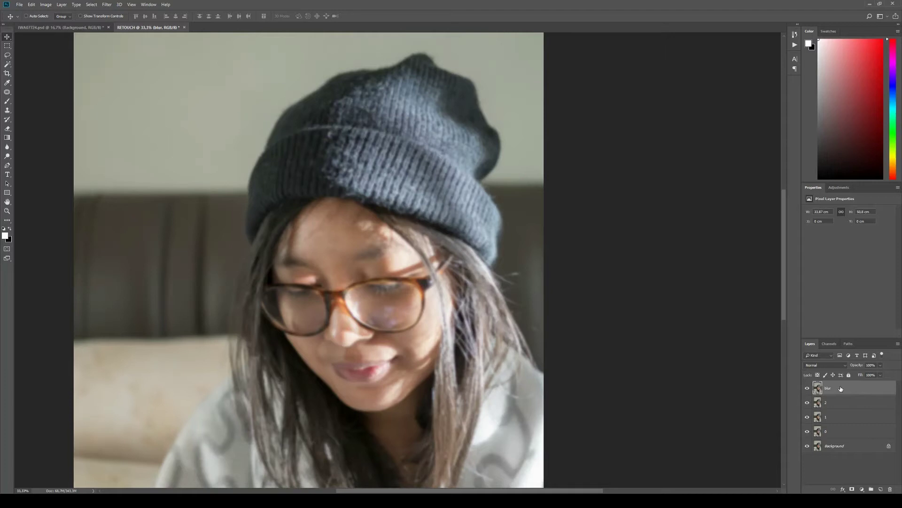
# Step: Move blur beneath layer 2 and add a white layer mask to layer 2
pyautogui.moveTo(845, 396); pyautogui.dragTo(842, 406)
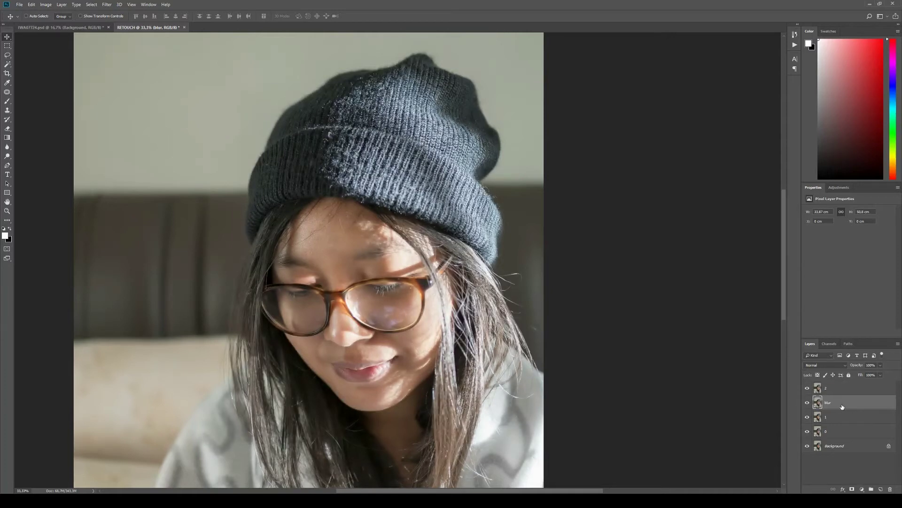
pyautogui.click(846, 389)
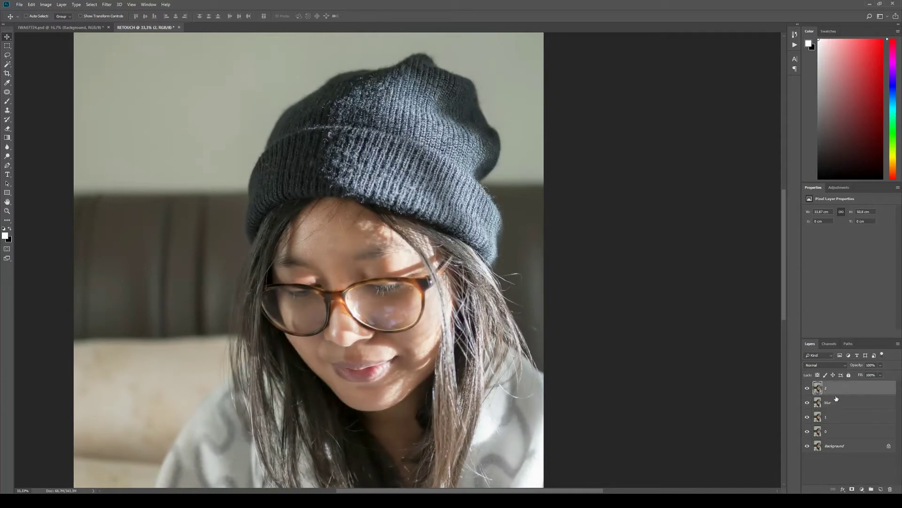
pyautogui.click(852, 489)
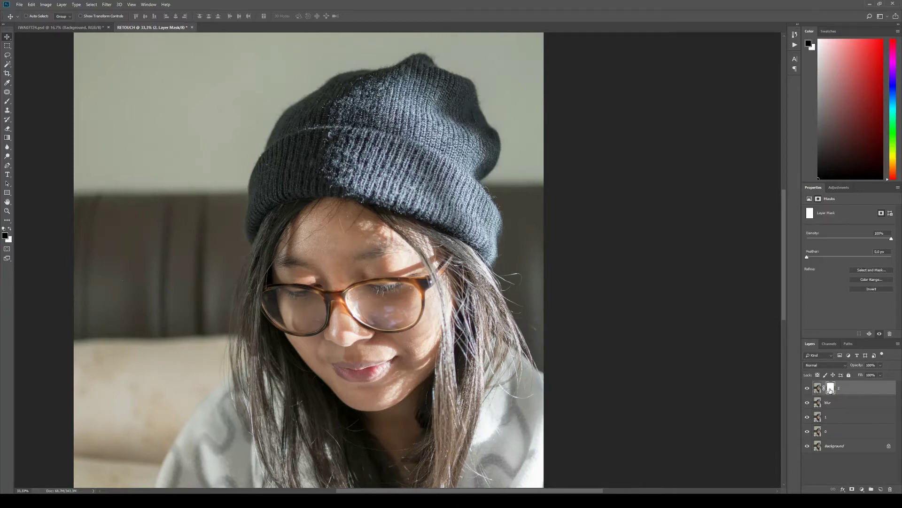
pyautogui.press('b')
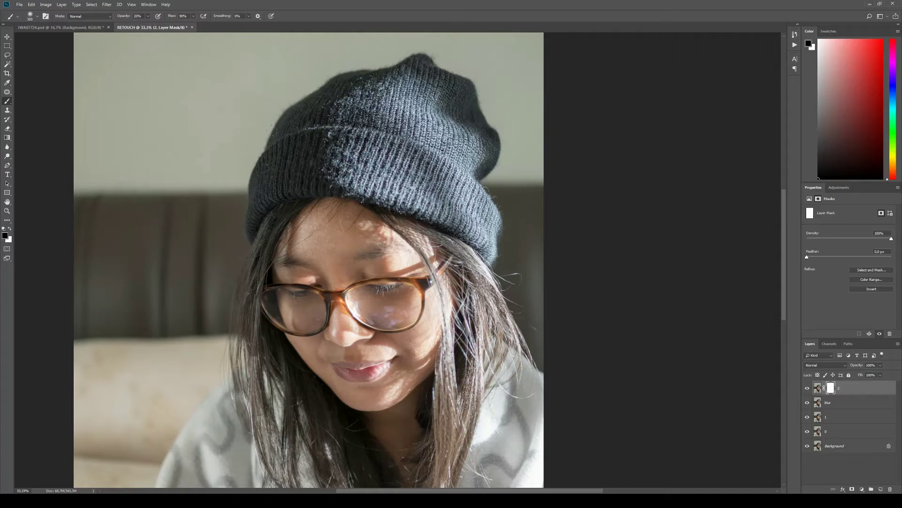
# Step: Set the brush to about 10% opacity and 90% flow
pyautogui.hotkey('ctrl', '+')
pyautogui.hotkey('ctrl', '+')
pyautogui.moveTo(232, 277)
pyautogui.mouseDown()
pyautogui.moveTo(278, 235)
pyautogui.moveTo(338, 288)
pyautogui.moveTo(324, 262)
pyautogui.moveTo(334, 275)
pyautogui.mouseUp()
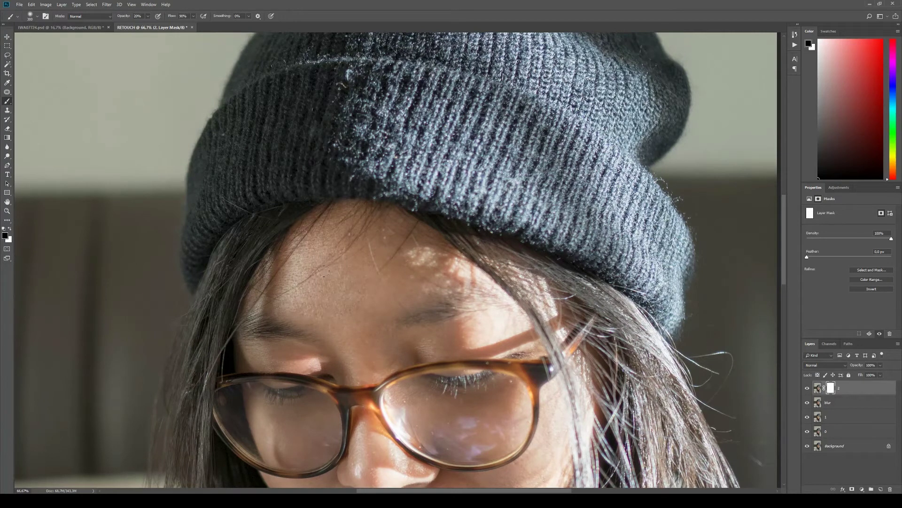
pyautogui.click(144, 16)
pyautogui.write('1')
pyautogui.click(185, 16)
pyautogui.write('9')
# Step: Shrink the brush, swap colours, and toggle layer 2 to compare the skin smoothing
pyautogui.scroll(-5, 417, 324)
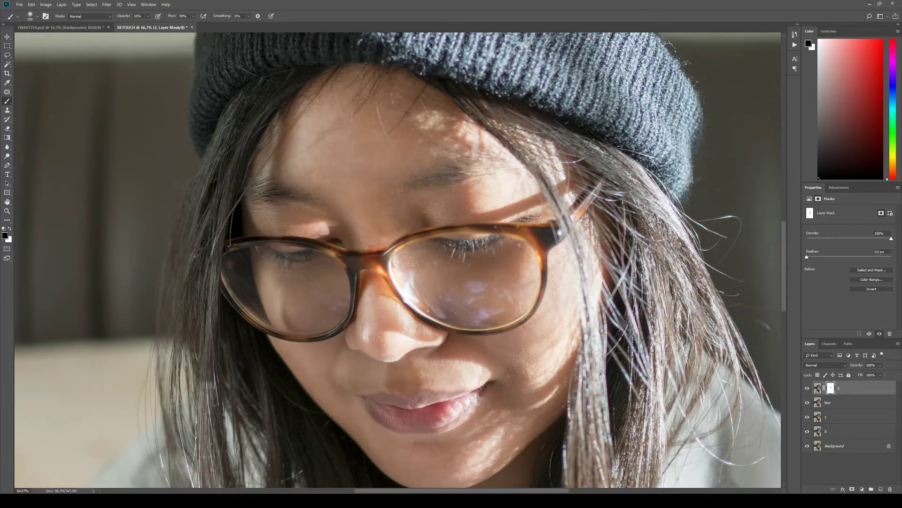
pyautogui.scroll(-3, 523, 355)
pyautogui.press('[')
pyautogui.press('[')
pyautogui.press('[')
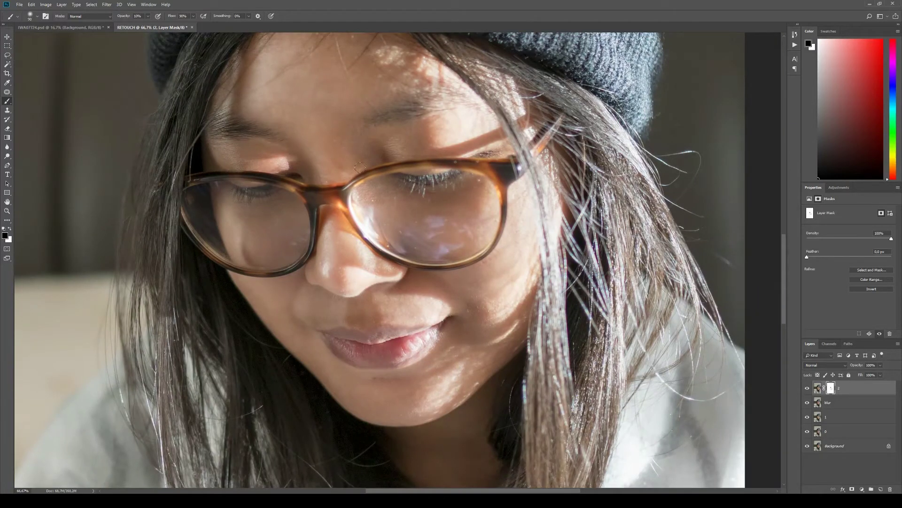
pyautogui.hotkey('ctrl', '-')
pyautogui.hotkey('ctrl', '-')
pyautogui.hotkey('ctrl', '-')
pyautogui.moveTo(807, 388)
pyautogui.mouseDown()
pyautogui.moveTo(809, 406)
pyautogui.moveTo(807, 388)
pyautogui.mouseUp()
pyautogui.hotkey('ctrl', '+')
pyautogui.hotkey('ctrl', '+')
pyautogui.hotkey('ctrl', '+')
pyautogui.press('x')
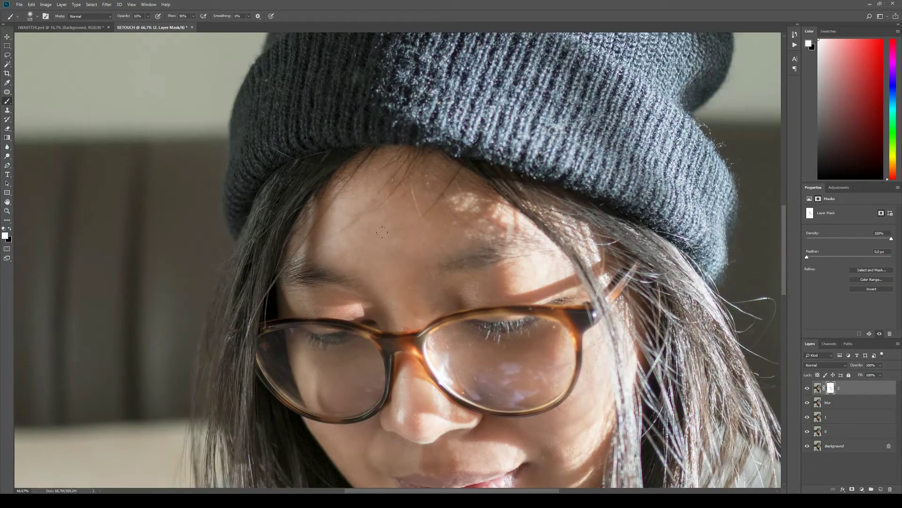
pyautogui.press('x')
pyautogui.press('x')
pyautogui.hotkey('ctrl', '-')
pyautogui.hotkey('ctrl', '-')
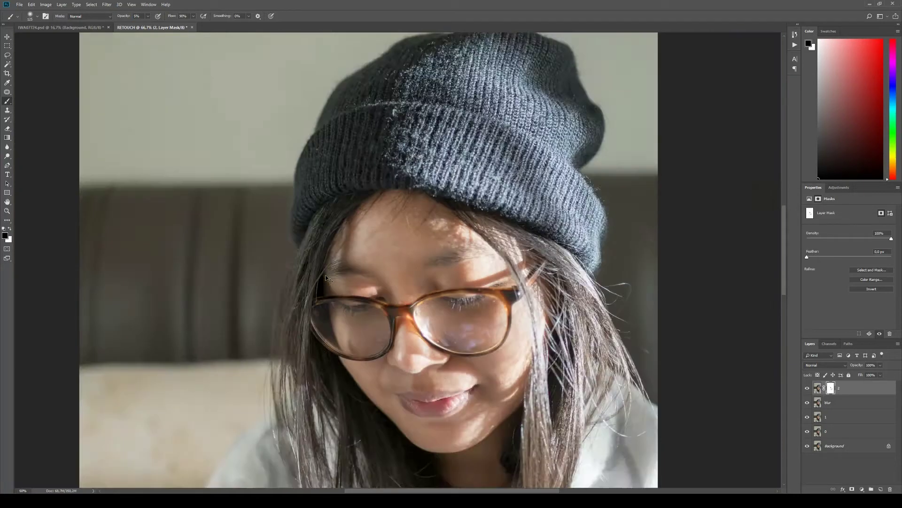
pyautogui.hotkey('ctrl', '-')
pyautogui.click(816, 388)
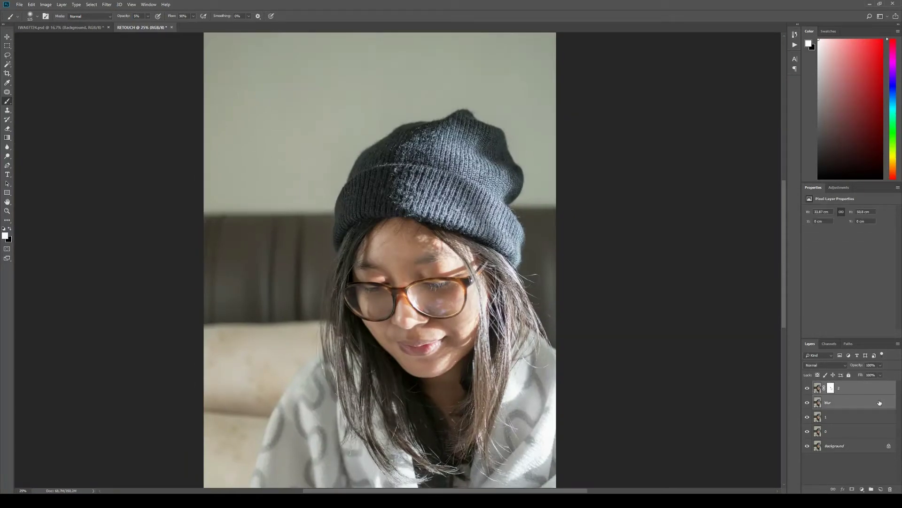
# Step: Duplicate layers 2 and blur, hide the originals, and merge the copies into one layer
pyautogui.moveTo(859, 405); pyautogui.dragTo(880, 488)
pyautogui.moveTo(807, 416); pyautogui.dragTo(808, 431)
pyautogui.hotkey('ctrl', 'e')
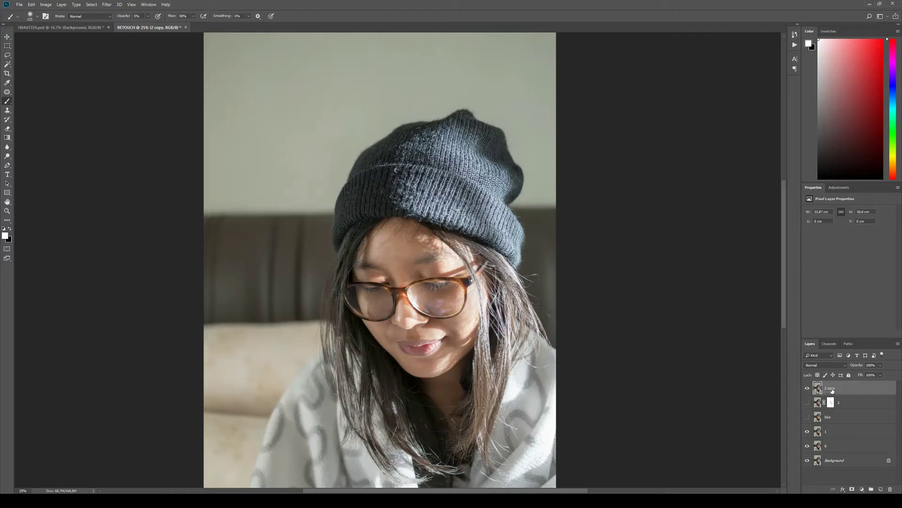
pyautogui.hotkey('ctrl', 'z')
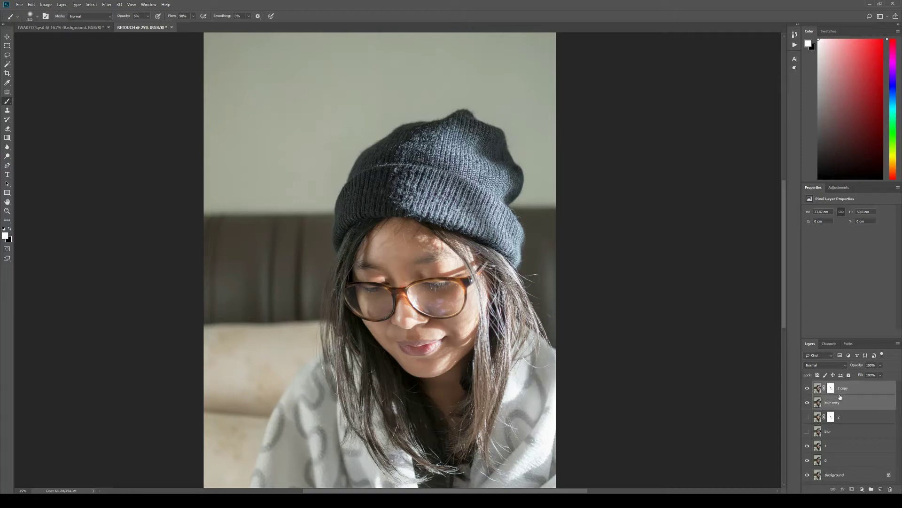
pyautogui.hotkey('ctrl', 'e')
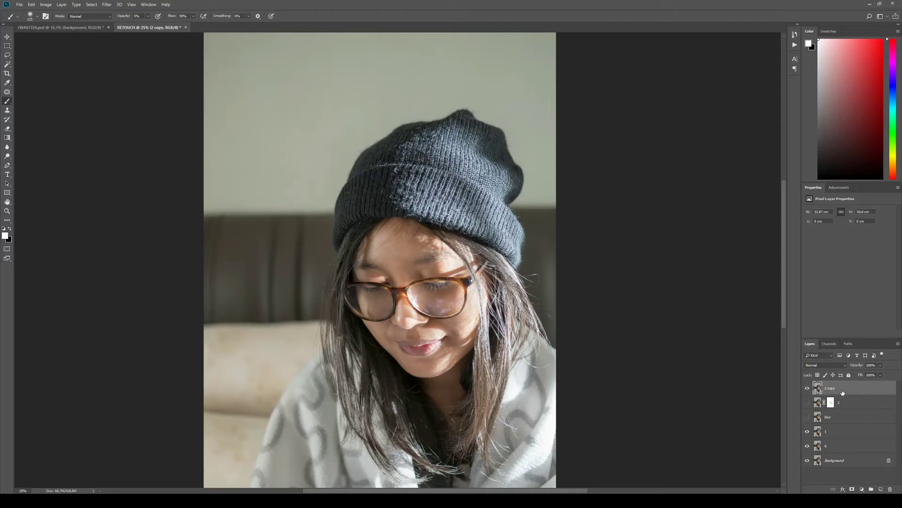
# Step: Rename the merged layer to 2 and inspect the skin at 100% zoom
pyautogui.doubleClick(831, 388)
pyautogui.write('2')
pyautogui.press('Return')
pyautogui.hotkey('ctrl', '1')
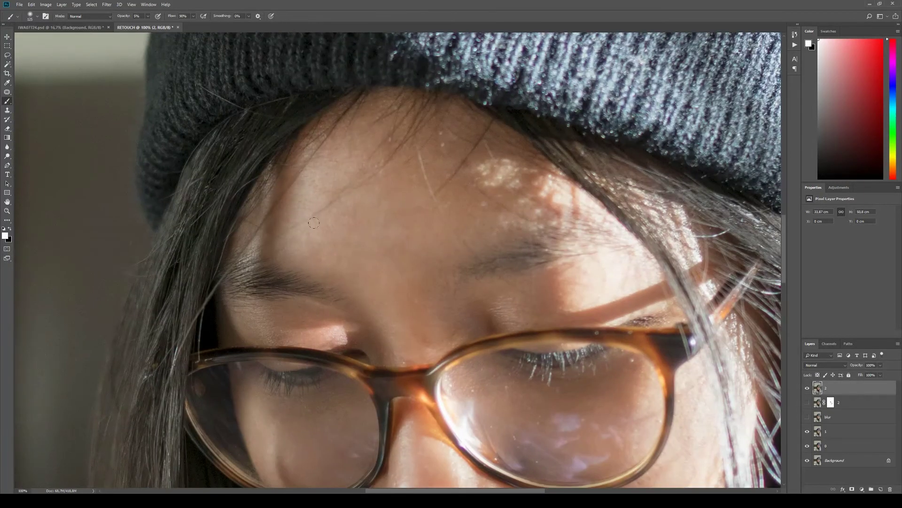
pyautogui.hotkey('ctrl', '-')
pyautogui.hotkey('ctrl', '-')
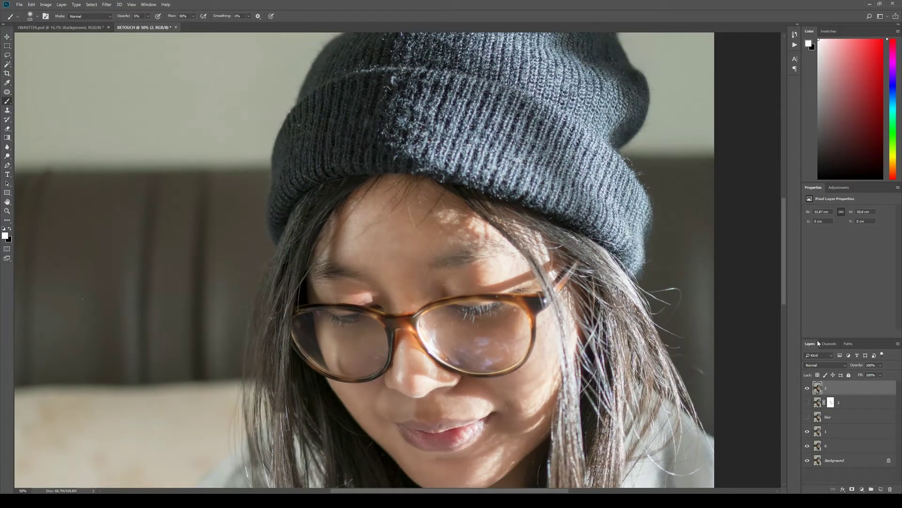
# Step: With the Patch tool, clear the first two small forehead blemishes
pyautogui.press('j')
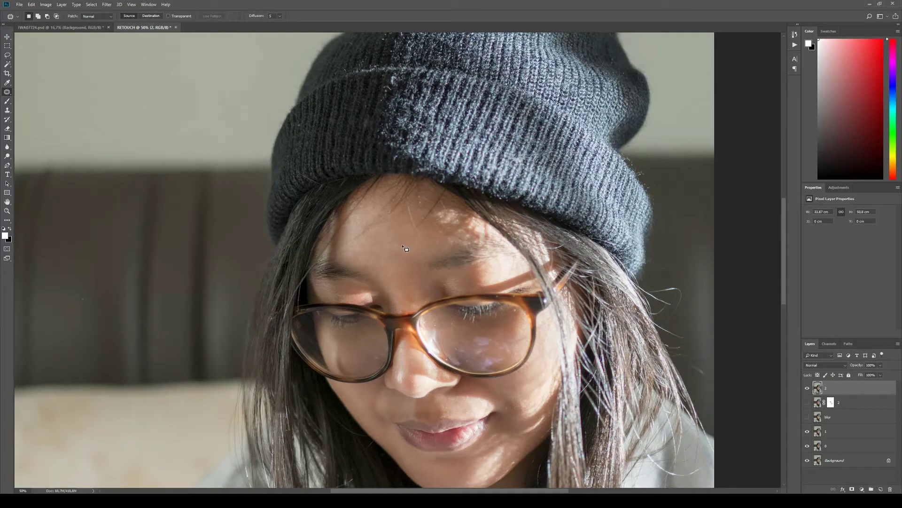
pyautogui.scroll(1, 408, 240)
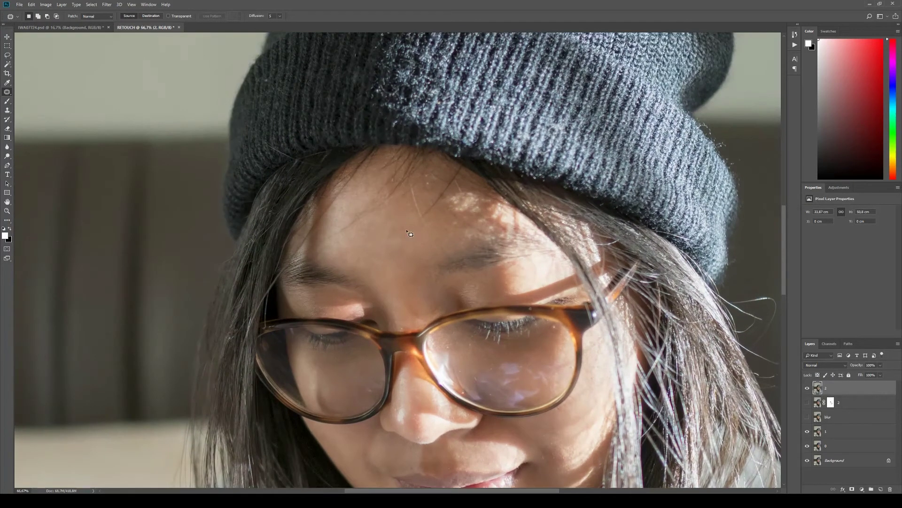
pyautogui.moveTo(405, 236)
pyautogui.mouseDown()
pyautogui.moveTo(413, 249)
pyautogui.moveTo(395, 224)
pyautogui.mouseUp()
pyautogui.hotkey('ctrl', 'd')
pyautogui.moveTo(394, 240); pyautogui.dragTo(403, 226)
pyautogui.hotkey('ctrl', 'd')
# Step: Patch two more small spots on the forehead
pyautogui.moveTo(367, 235); pyautogui.dragTo(375, 232)
pyautogui.scroll(-3, 392, 210)
pyautogui.scroll(2, 493, 198)
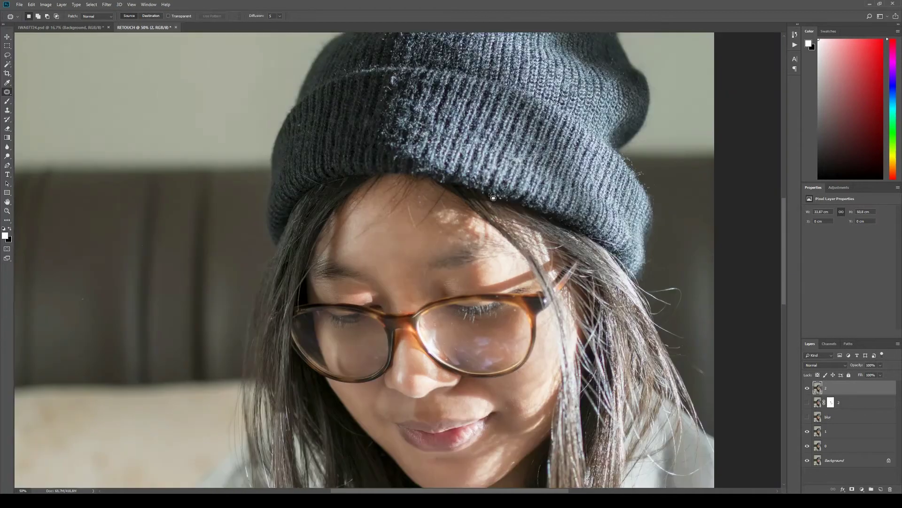
pyautogui.moveTo(393, 238); pyautogui.dragTo(392, 229)
pyautogui.hotkey('ctrl', 'd')
pyautogui.scroll(-2, 371, 239)
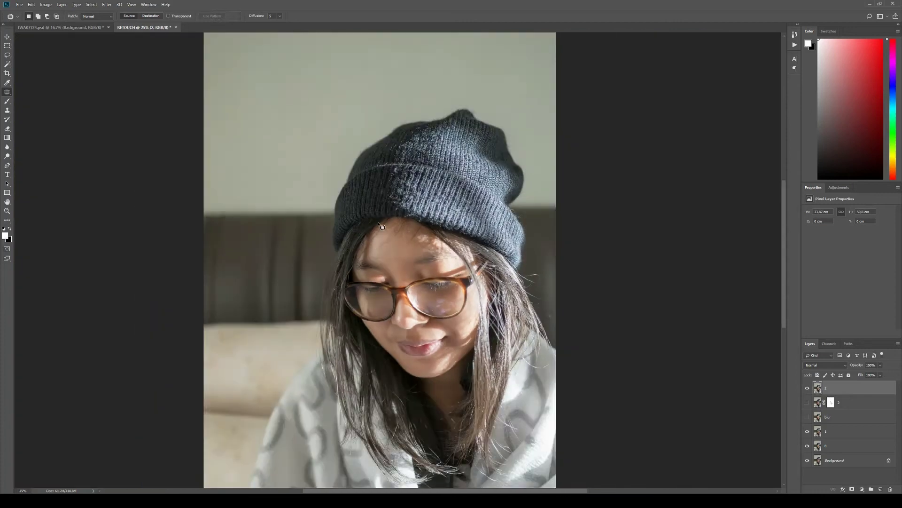
pyautogui.scroll(2, 378, 229)
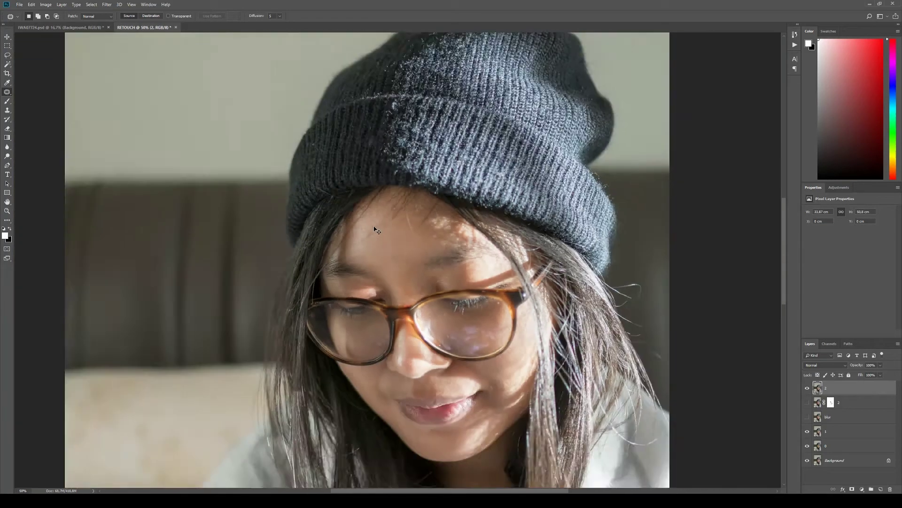
pyautogui.scroll(1, 377, 230)
pyautogui.scroll(-3, 388, 267)
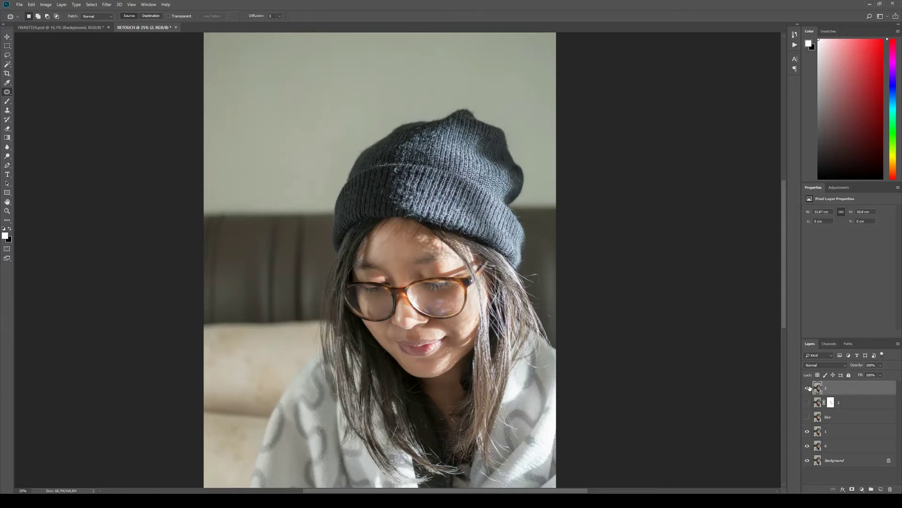
# Step: Compare with layer 2 hidden, then patch stray hairs along the right eyebrow
pyautogui.click(808, 388)
pyautogui.hotkey('ctrl', '+')
pyautogui.hotkey('ctrl', '+')
pyautogui.hotkey('ctrl', '+')
pyautogui.hotkey('ctrl', '+')
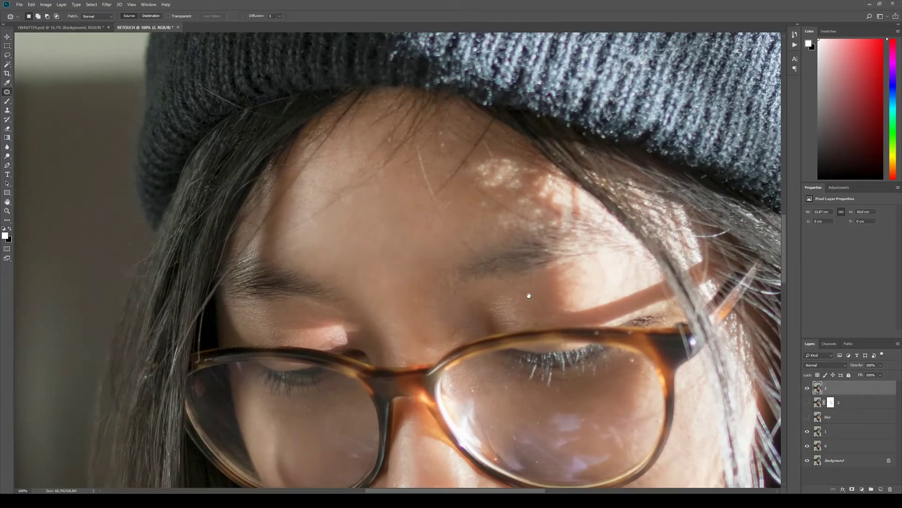
pyautogui.moveTo(529, 295); pyautogui.dragTo(348, 278)
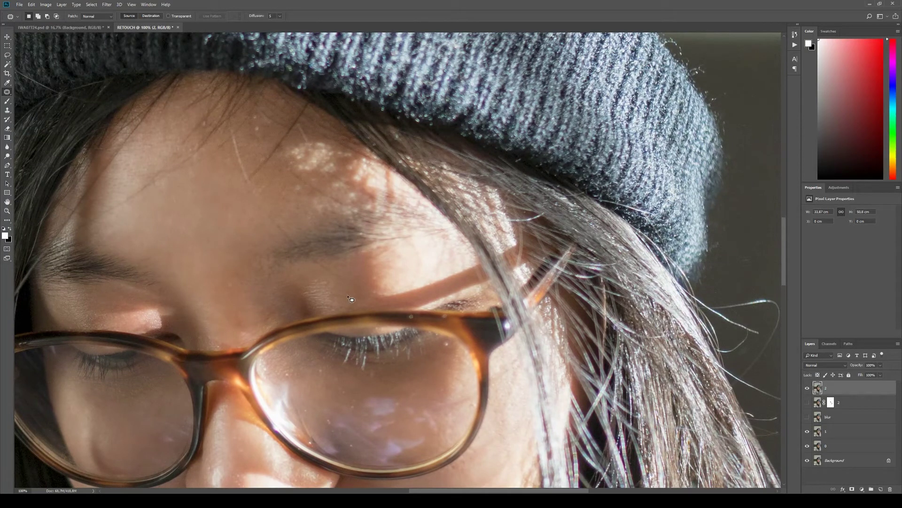
pyautogui.moveTo(320, 267); pyautogui.dragTo(392, 301)
pyautogui.hotkey('ctrl', 'd')
pyautogui.moveTo(314, 248); pyautogui.dragTo(365, 289)
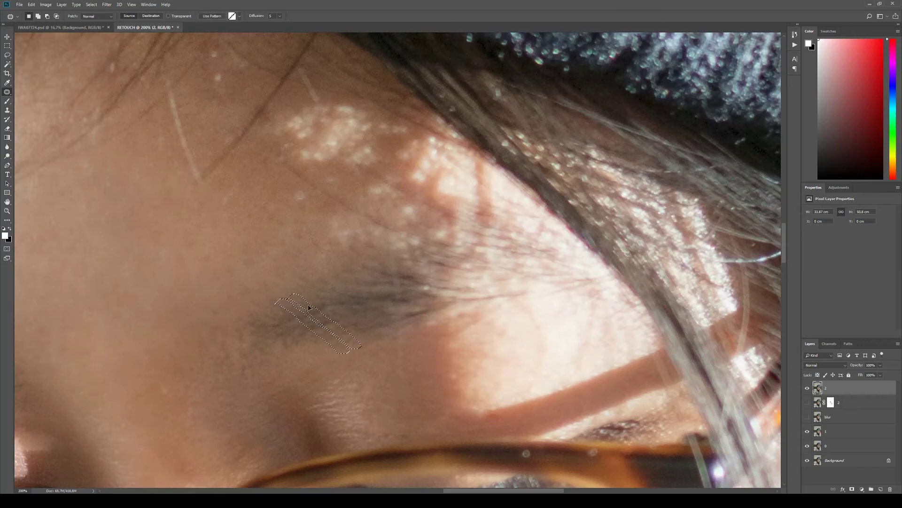
pyautogui.hotkey('ctrl', 'd')
pyautogui.hotkey('ctrl', '0')
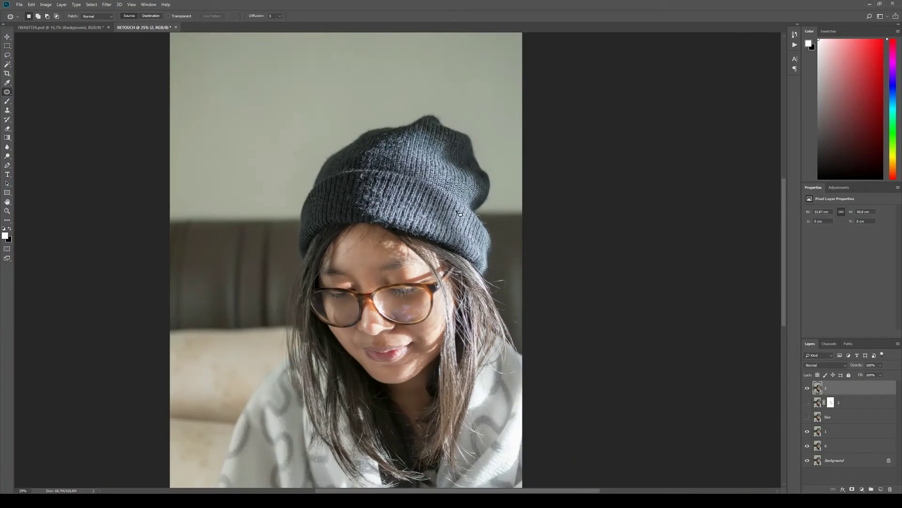
pyautogui.hotkey('ctrl', '+')
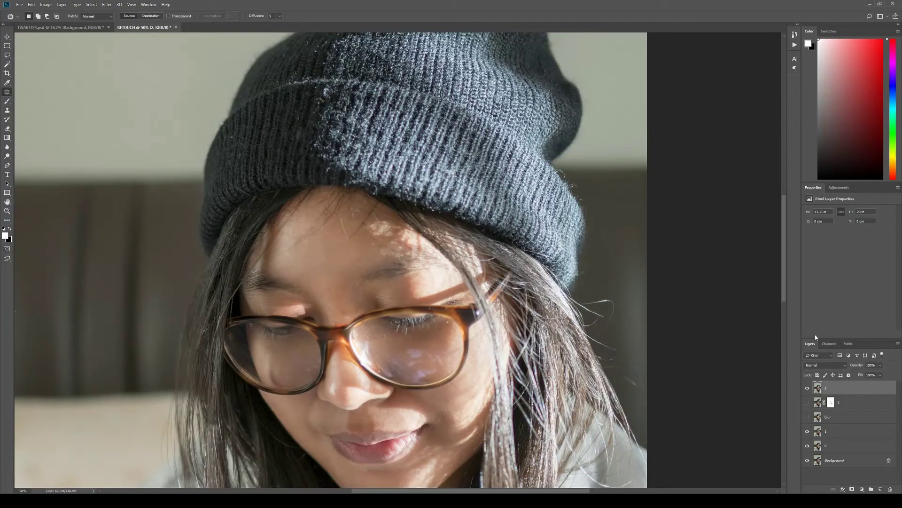
# Step: Create a new empty layer named bibir, centre the view on the lips, and sample a colour from the photo
pyautogui.hotkey('ctrl', 'shift', 'alt', 'n')
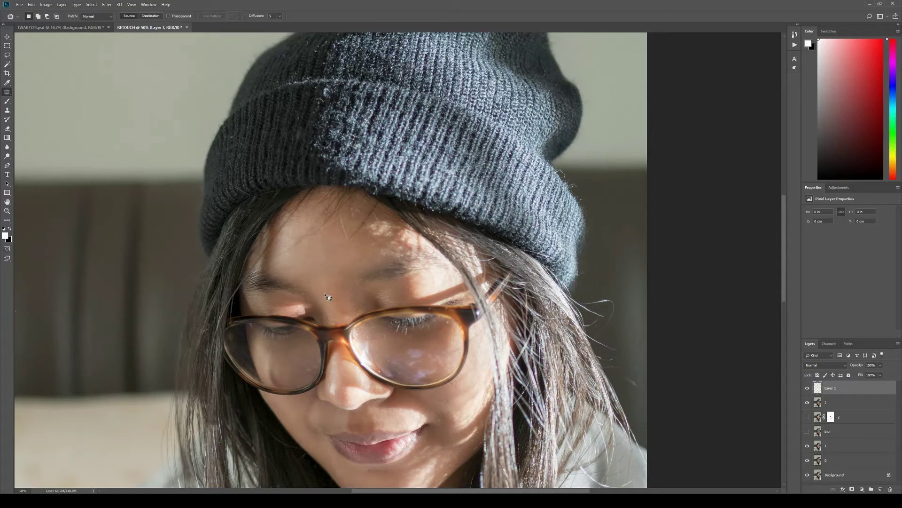
pyautogui.doubleClick(830, 390)
pyautogui.write('blur')
pyautogui.press('Return')
pyautogui.moveTo(372, 381)
pyautogui.mouseDown()
pyautogui.moveTo(373, 250)
pyautogui.moveTo(394, 265)
pyautogui.mouseUp()
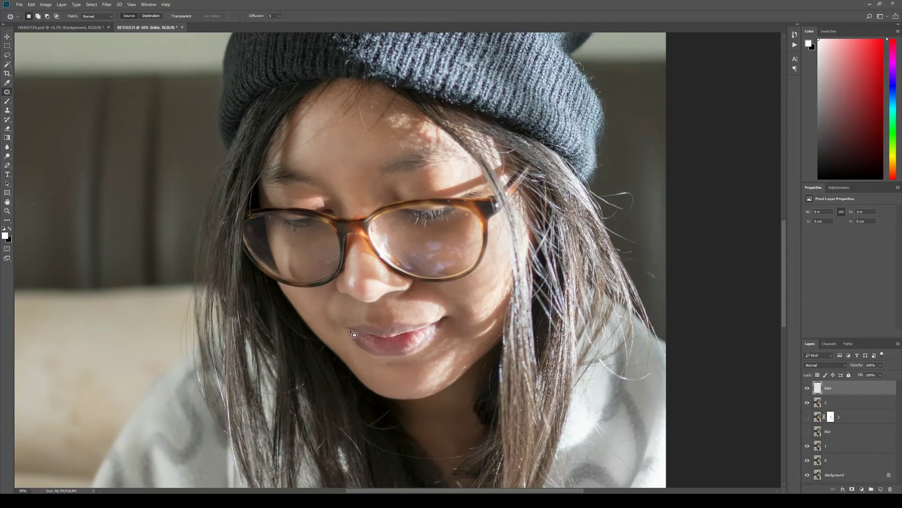
pyautogui.press('i')
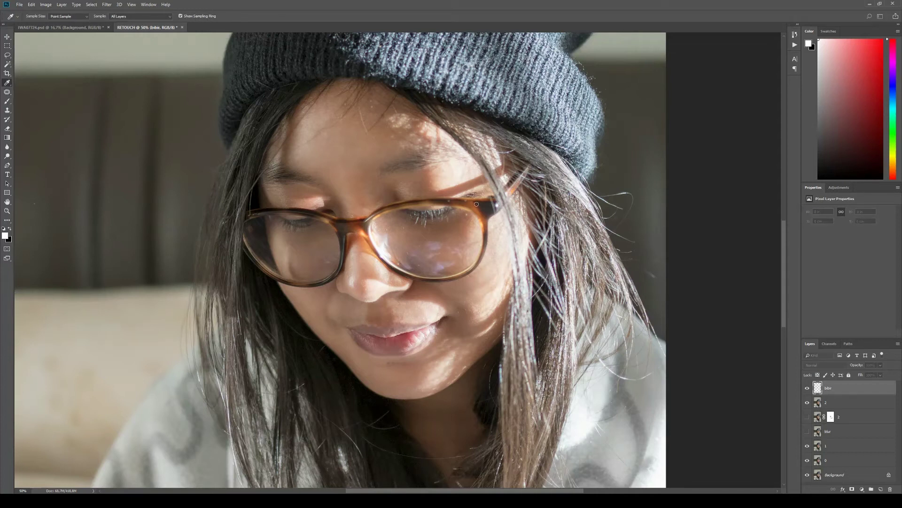
# Step: Paint pink over the upper and lower lips on bibir, then blend the layer in Multiply
pyautogui.press('b')
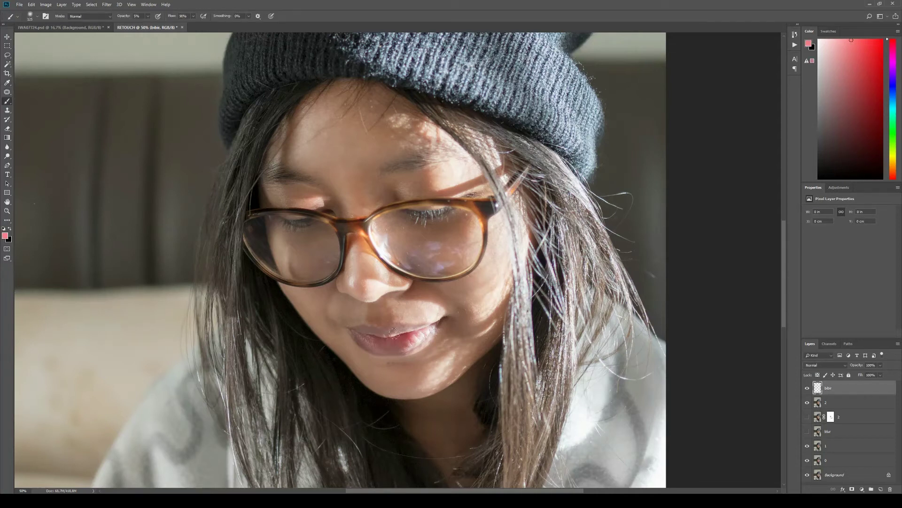
pyautogui.moveTo(400, 330); pyautogui.dragTo(380, 331)
pyautogui.click(143, 16)
pyautogui.write('0')
pyautogui.moveTo(404, 338)
pyautogui.mouseDown()
pyautogui.moveTo(371, 336)
pyautogui.moveTo(426, 330)
pyautogui.moveTo(394, 339)
pyautogui.moveTo(364, 332)
pyautogui.moveTo(421, 330)
pyautogui.mouseUp()
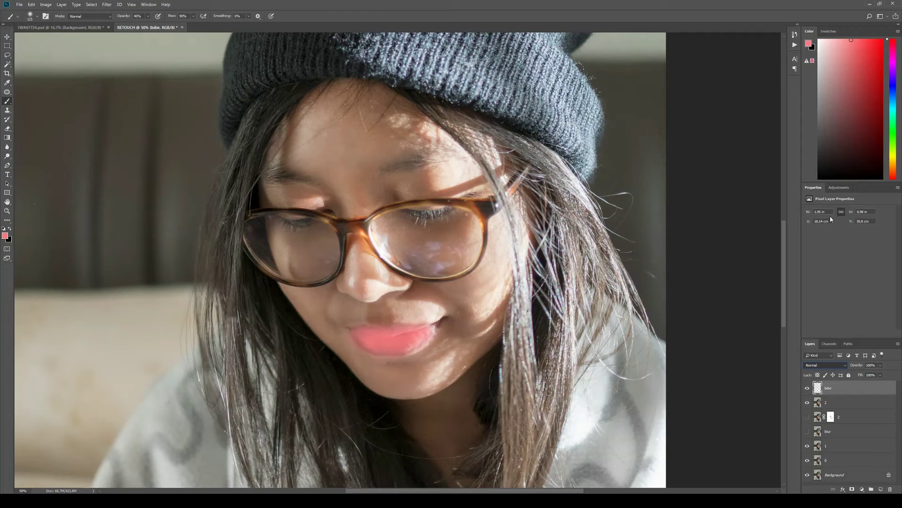
pyautogui.press('m')
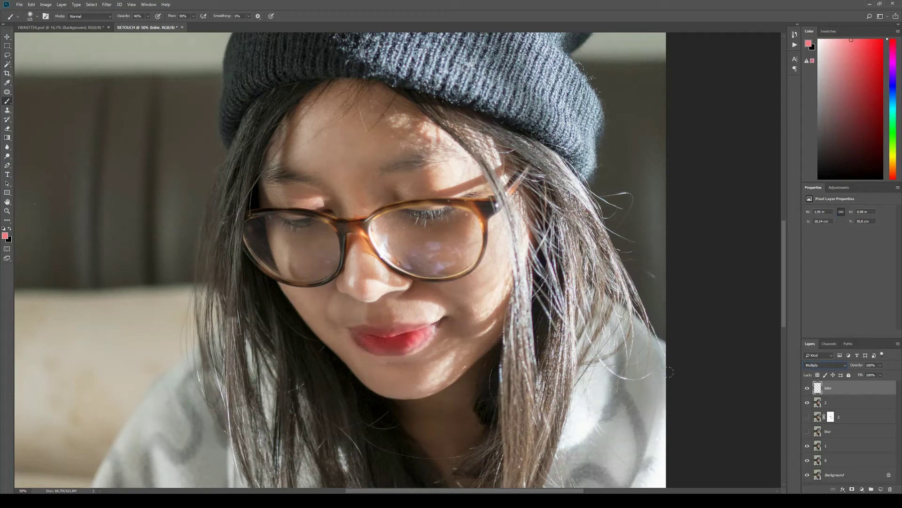
# Step: Add a layer mask to bibir, drop the brush opacity to 5%, and add an empty layer above
pyautogui.click(852, 489)
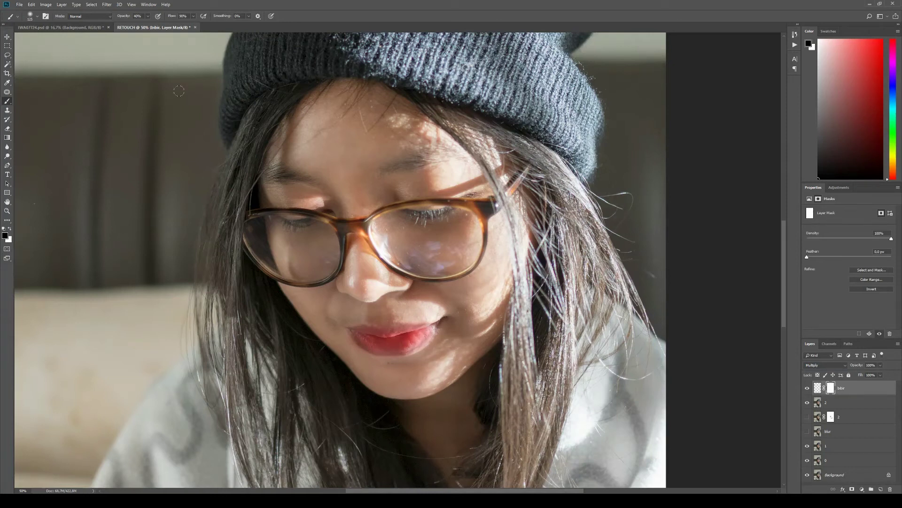
pyautogui.click(143, 15)
pyautogui.write('1')
pyautogui.press('0')
pyautogui.press('5')
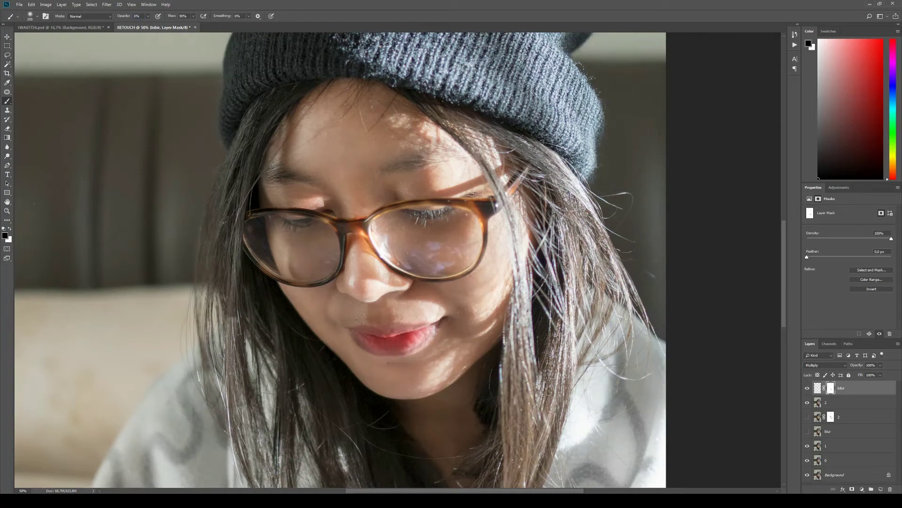
pyautogui.hotkey('ctrl', '-')
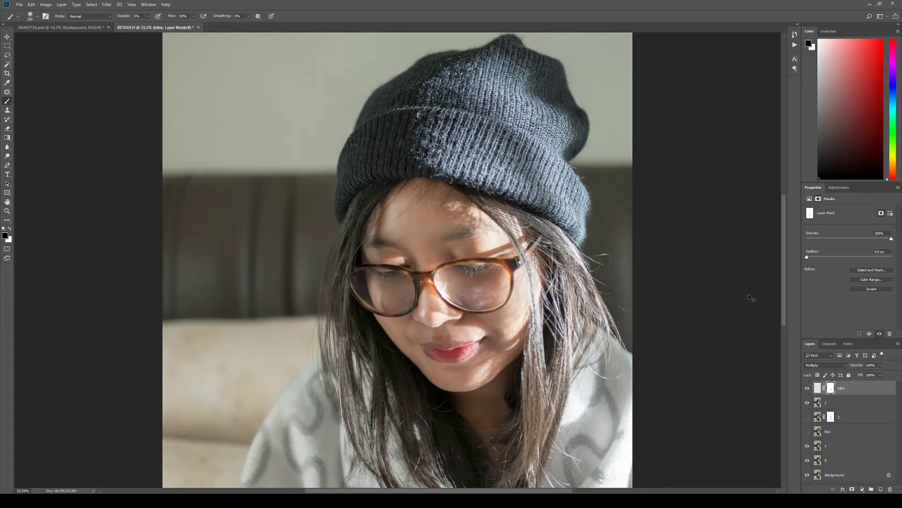
pyautogui.hotkey('ctrl', 'shift', 'alt', 'n')
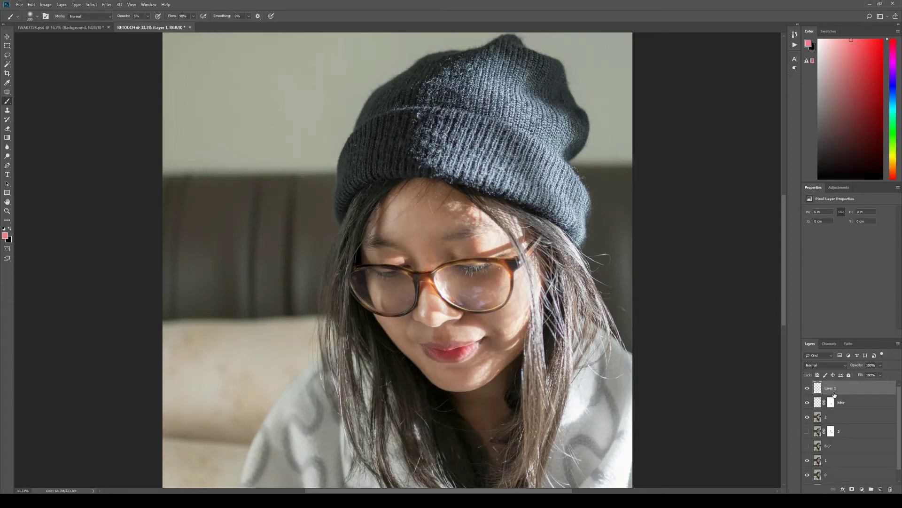
# Step: Rename the new layer to alis and sample a dark brown from the photo
pyautogui.doubleClick(832, 389)
pyautogui.write('alis')
pyautogui.press('Return')
pyautogui.press('i')
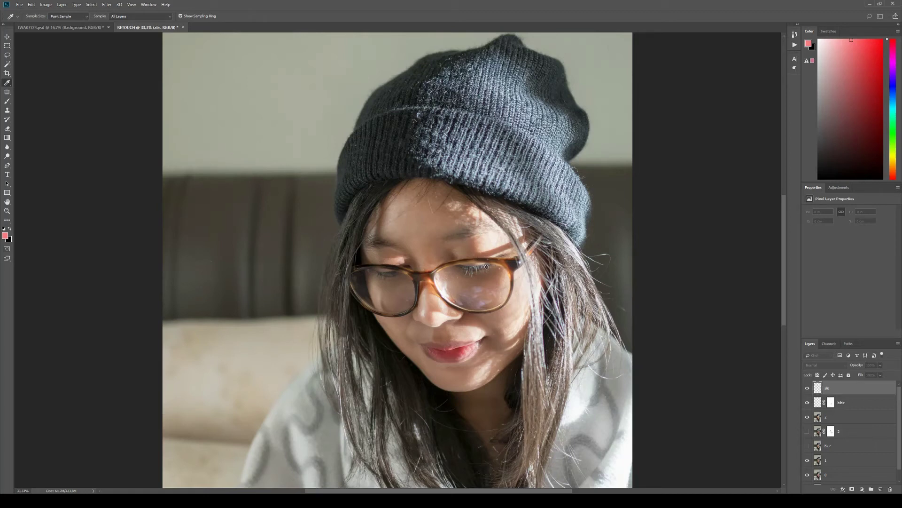
pyautogui.click(604, 201)
pyautogui.press('b')
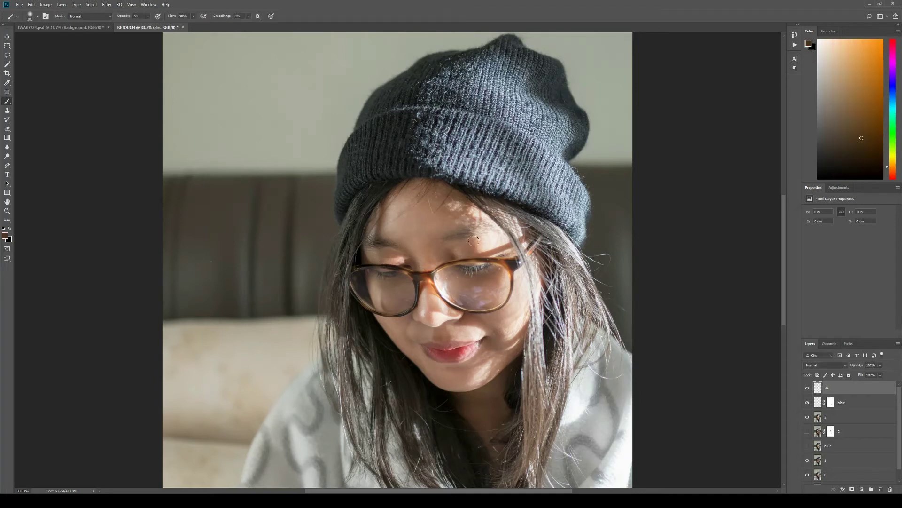
# Step: Paint brown over the right and left eyebrows to darken them
pyautogui.click(141, 15)
pyautogui.write('40')
pyautogui.hotkey('ctrl', '+')
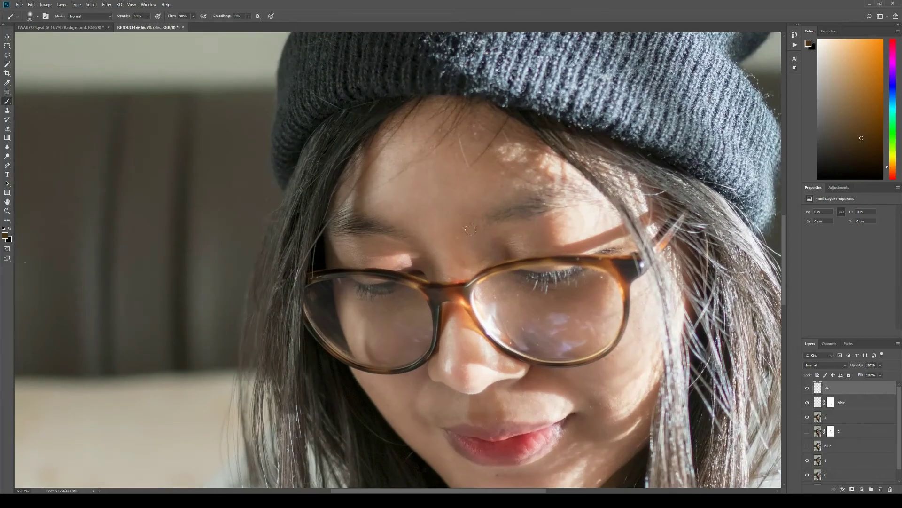
pyautogui.moveTo(494, 215)
pyautogui.mouseDown()
pyautogui.moveTo(597, 194)
pyautogui.moveTo(554, 206)
pyautogui.mouseUp()
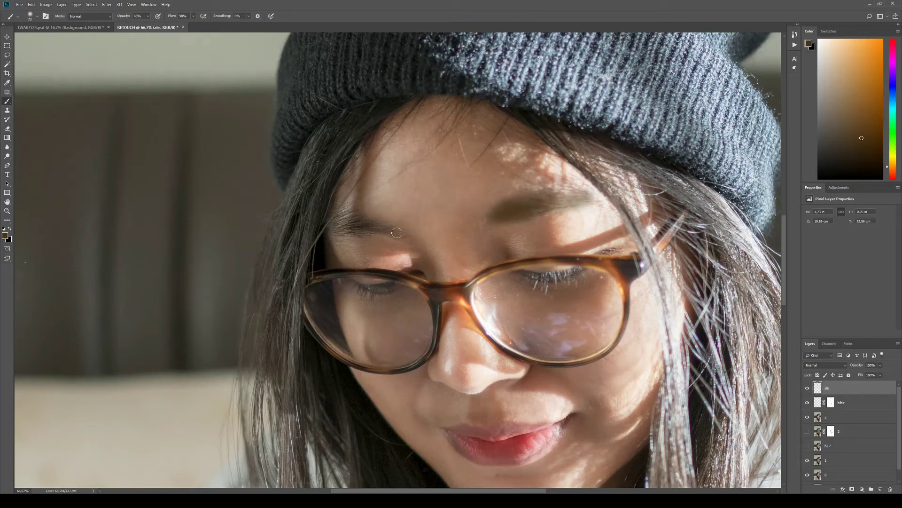
pyautogui.moveTo(341, 225)
pyautogui.mouseDown()
pyautogui.moveTo(360, 219)
pyautogui.moveTo(421, 236)
pyautogui.mouseUp()
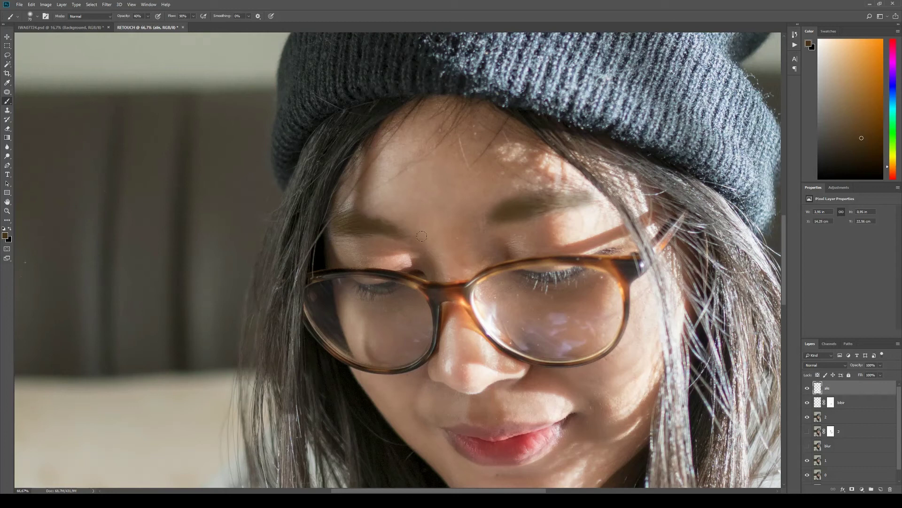
# Step: Mask the alis layer and soften the darkening on both eyebrows, including the right brow's outer end
pyautogui.click(852, 489)
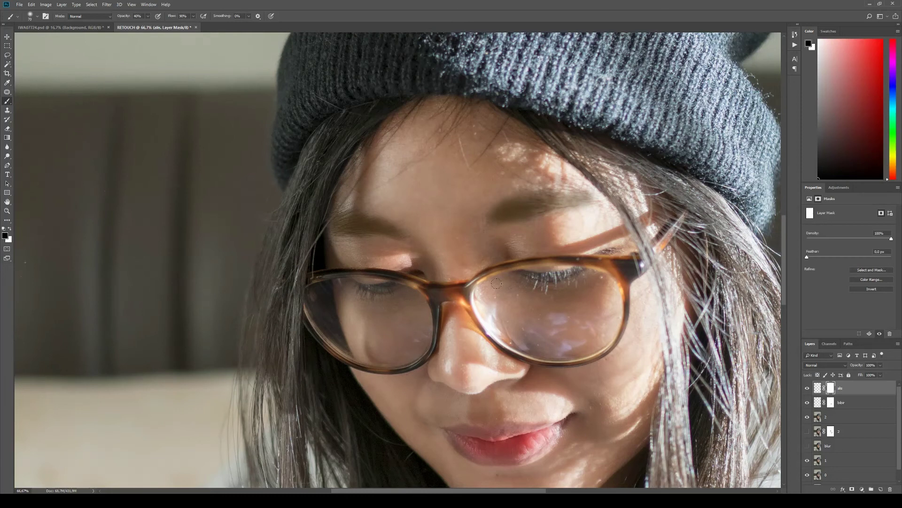
pyautogui.moveTo(505, 204); pyautogui.dragTo(484, 220)
pyautogui.moveTo(588, 203); pyautogui.dragTo(556, 197)
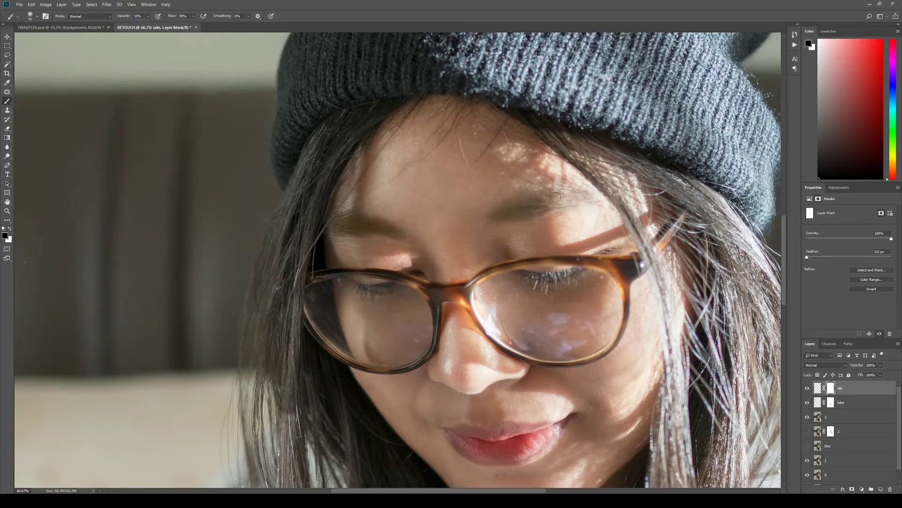
pyautogui.moveTo(320, 232); pyautogui.dragTo(370, 214)
pyautogui.hotkey('ctrl', '0')
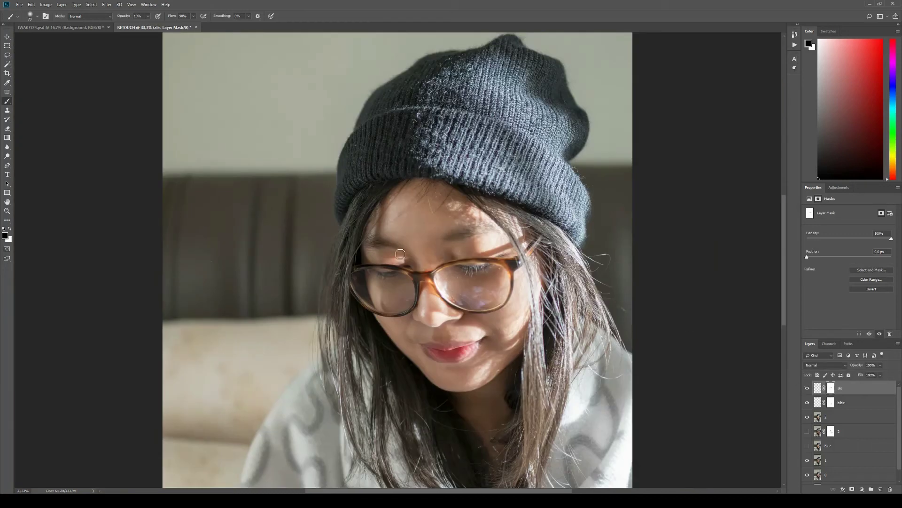
pyautogui.press('x')
pyautogui.press('x')
# Step: Add a new layer named shadow mata and pick a pink from the eye area
pyautogui.hotkey('ctrl', 'shift', 'alt', 'n')
pyautogui.write('shadow mata')
pyautogui.press('Return')
pyautogui.press('i')
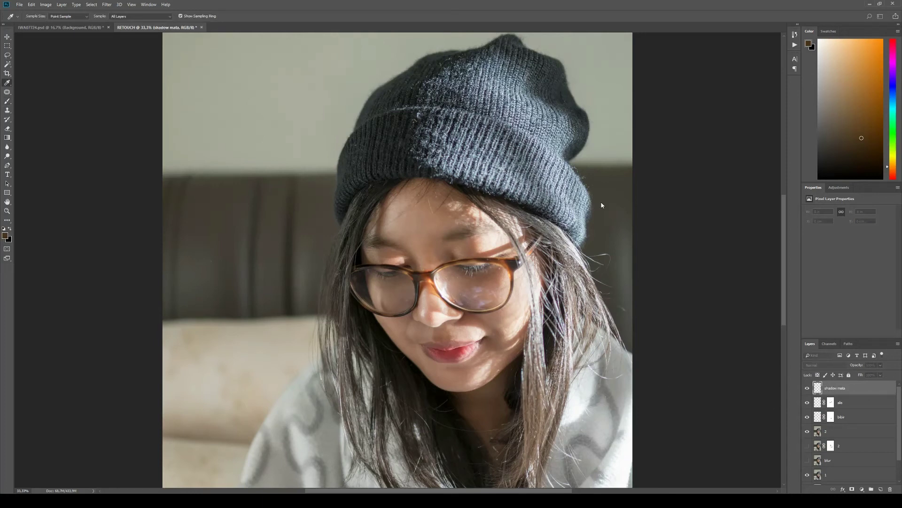
pyautogui.press('b')
pyautogui.keyDown('ctrl'); pyautogui.click(475, 236); pyautogui.keyUp('ctrl')
# Step: Paint pink eyeshadow over both eyelids and blend the layer in Multiply
pyautogui.moveTo(433, 235); pyautogui.dragTo(508, 231)
pyautogui.moveTo(461, 251); pyautogui.dragTo(508, 245)
pyautogui.moveTo(432, 242); pyautogui.dragTo(500, 239)
pyautogui.moveTo(301, 249); pyautogui.dragTo(341, 251)
pyautogui.moveTo(258, 244); pyautogui.dragTo(336, 247)
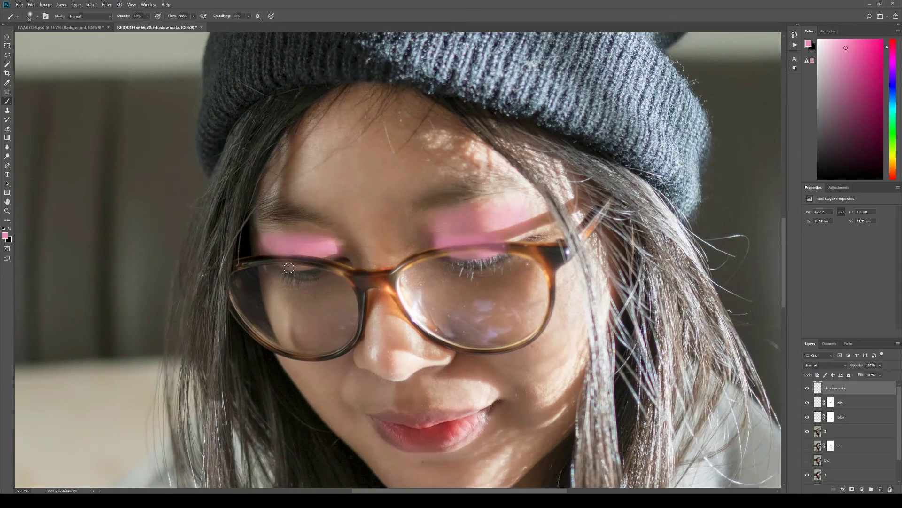
pyautogui.hotkey('shift', 'alt', 'm')
pyautogui.hotkey('alt', '[')
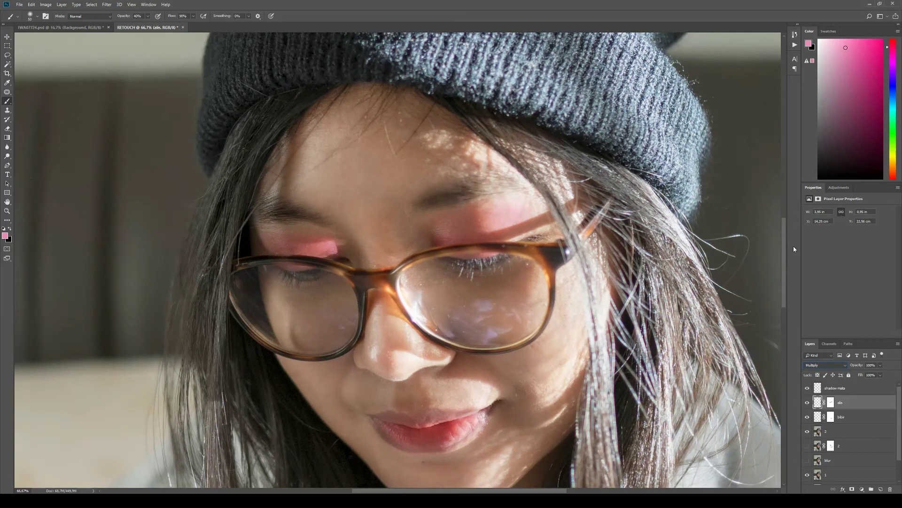
pyautogui.hotkey('ctrl', '0')
# Step: Mask shadow mata and mask out part of the pink on the right and left upper eyelids
pyautogui.click(846, 388)
pyautogui.click(852, 489)
pyautogui.hotkey('ctrl', '+')
pyautogui.hotkey('ctrl', '+')
pyautogui.hotkey('ctrl', '+')
pyautogui.press(']')
pyautogui.press(']')
pyautogui.press(']')
pyautogui.moveTo(592, 212); pyautogui.dragTo(534, 210)
pyautogui.press('Return')
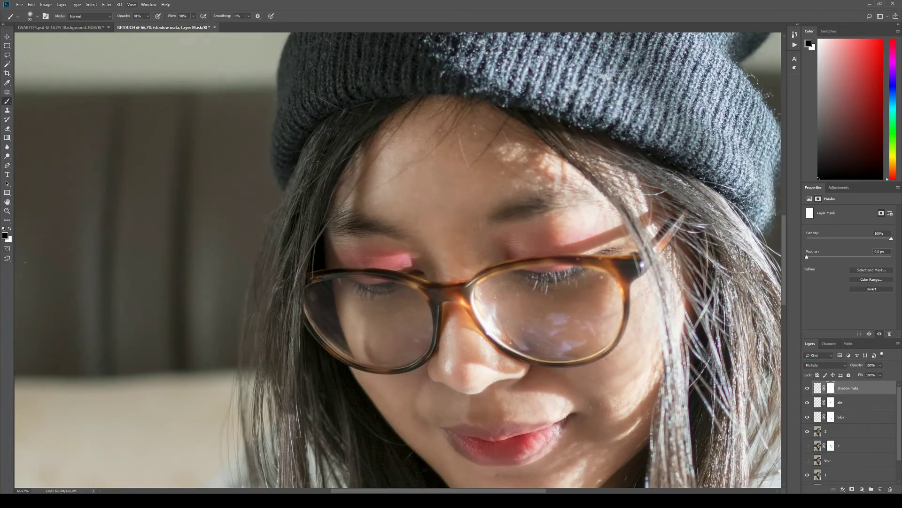
pyautogui.press('[')
pyautogui.press('[')
pyautogui.press('[')
pyautogui.press(']')
pyautogui.press(']')
pyautogui.press(']')
pyautogui.press('[')
pyautogui.press('[')
pyautogui.moveTo(413, 259); pyautogui.dragTo(380, 261)
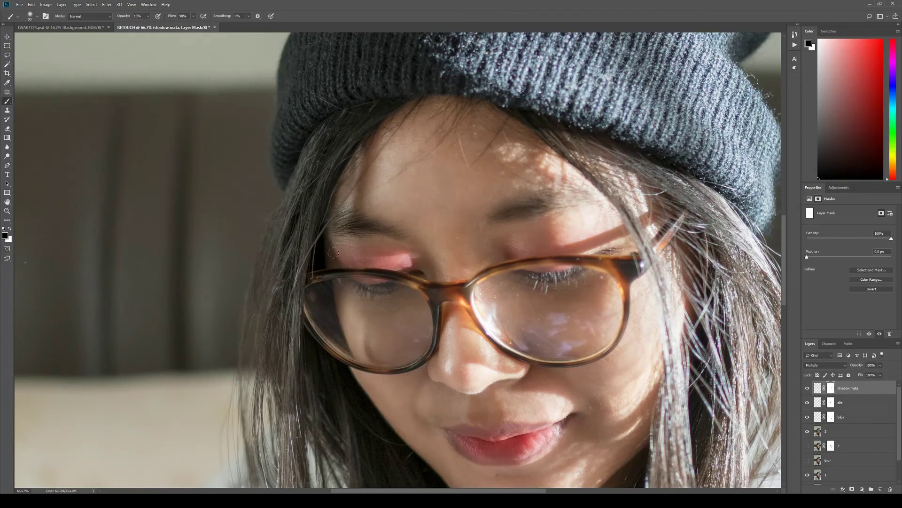
# Step: Set a larger brush at 5% opacity, then toggle the bibir layer to compare the lips
pyautogui.hotkey('ctrl', '0')
pyautogui.press(']')
pyautogui.press(']')
pyautogui.press(']')
pyautogui.press('Return')
pyautogui.write('5')
pyautogui.scroll(2, 413, 212)
pyautogui.scroll(-3, 414, 212)
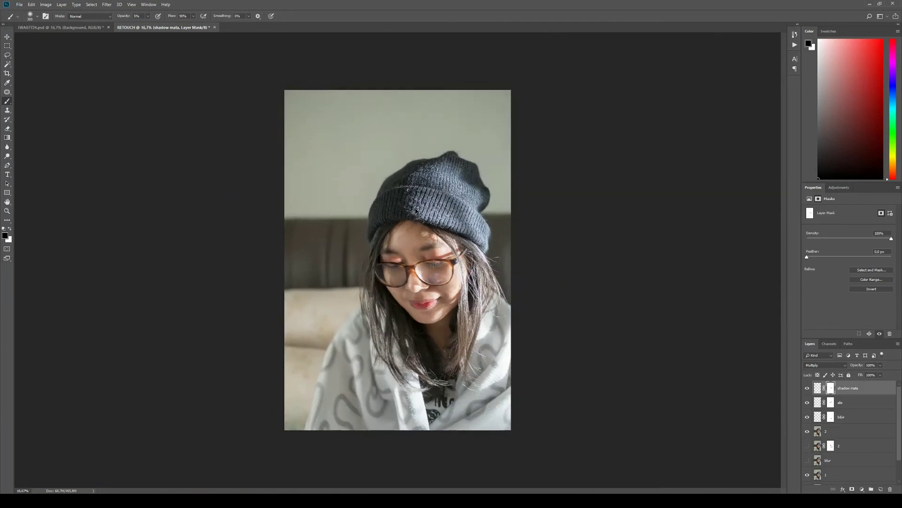
pyautogui.scroll(1, 416, 212)
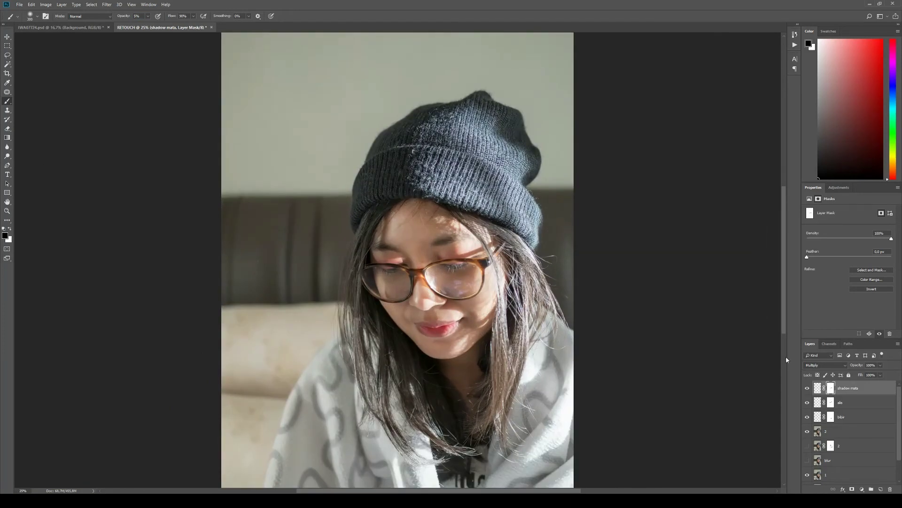
pyautogui.click(844, 417)
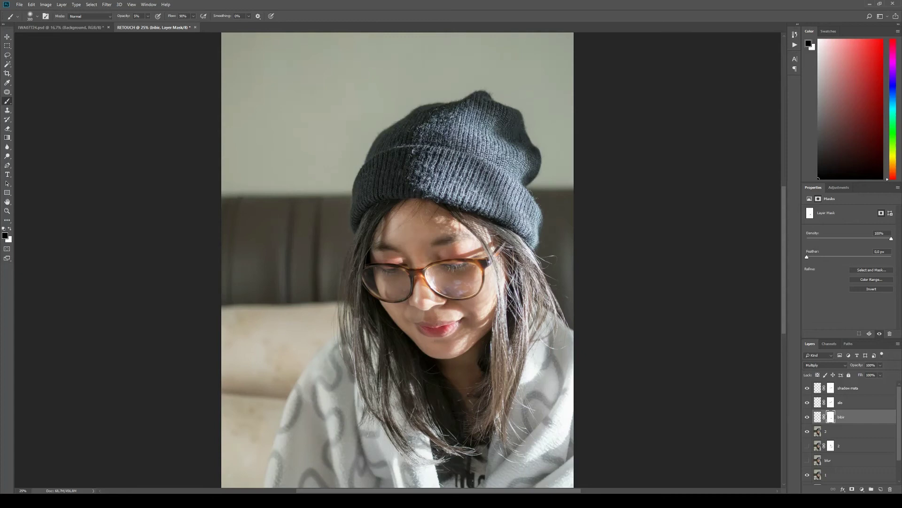
pyautogui.click(808, 416)
pyautogui.hotkey('ctrl', '-')
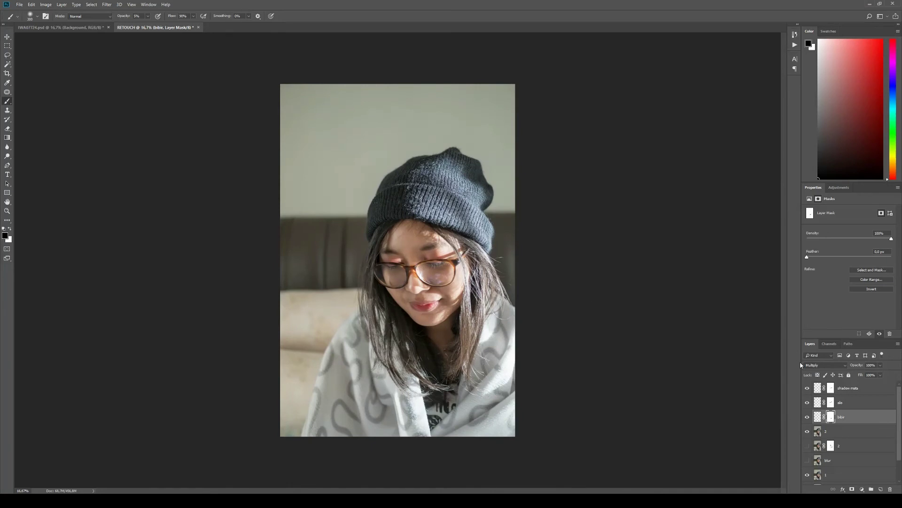
# Step: Add a new layer named blasson and set the brush opacity to 30%
pyautogui.click(881, 489)
pyautogui.doubleClick(830, 388)
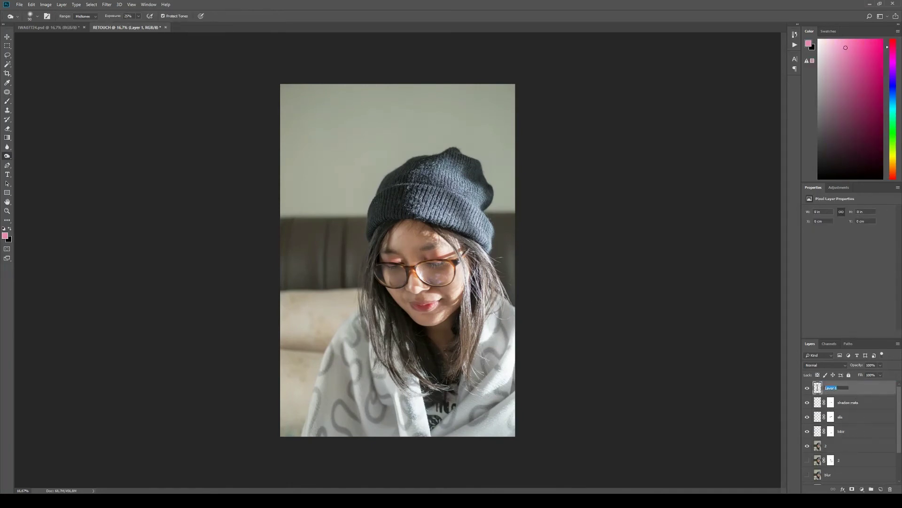
pyautogui.press('Return')
pyautogui.write('b')
pyautogui.write('30')
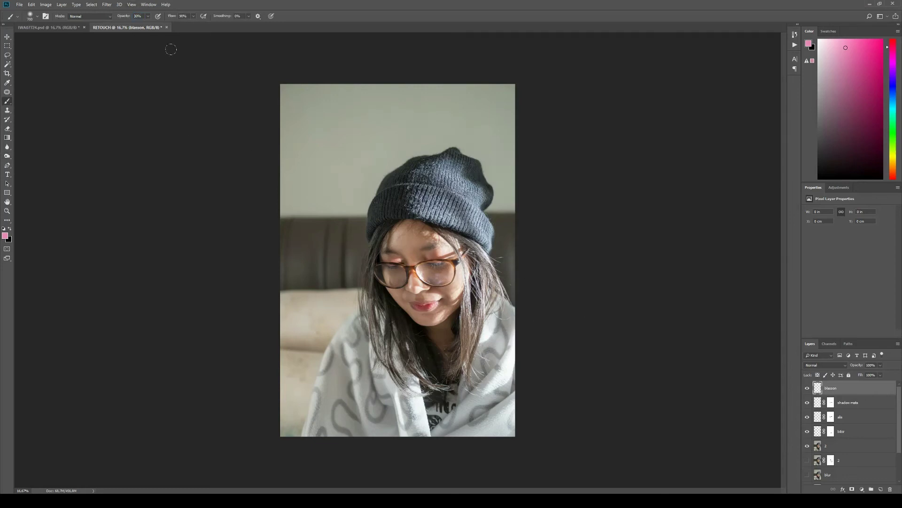
pyautogui.click(141, 16)
pyautogui.write('2')
pyautogui.click(136, 16)
pyautogui.write('30')
# Step: Dab pink blush onto the face, blend it in Multiply, and add a white layer mask
pyautogui.click(424, 275)
pyautogui.click(388, 279)
pyautogui.hotkey('shift', 'alt', 'm')
pyautogui.click(853, 489)
pyautogui.hotkey('ctrl', '+')
pyautogui.hotkey('ctrl', '+')
pyautogui.hotkey('ctrl', '+')
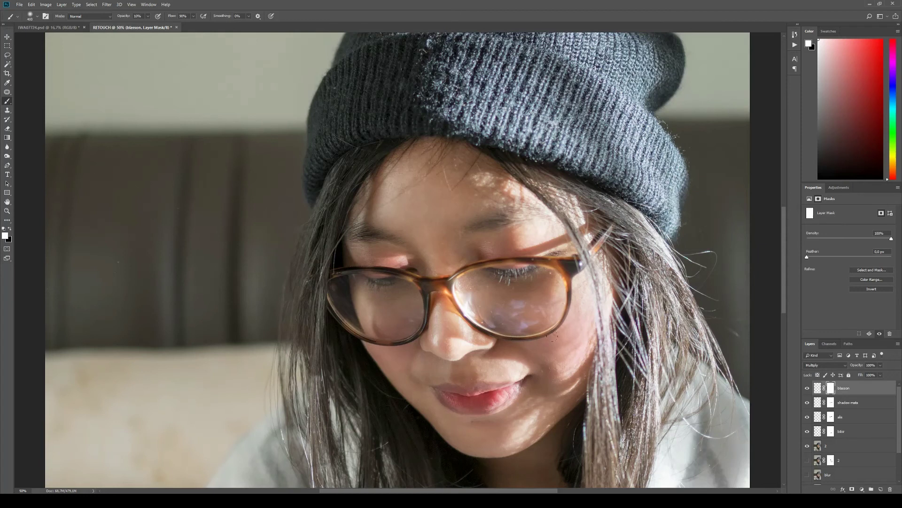
pyautogui.hotkey('ctrl', '-')
pyautogui.hotkey('ctrl', '-')
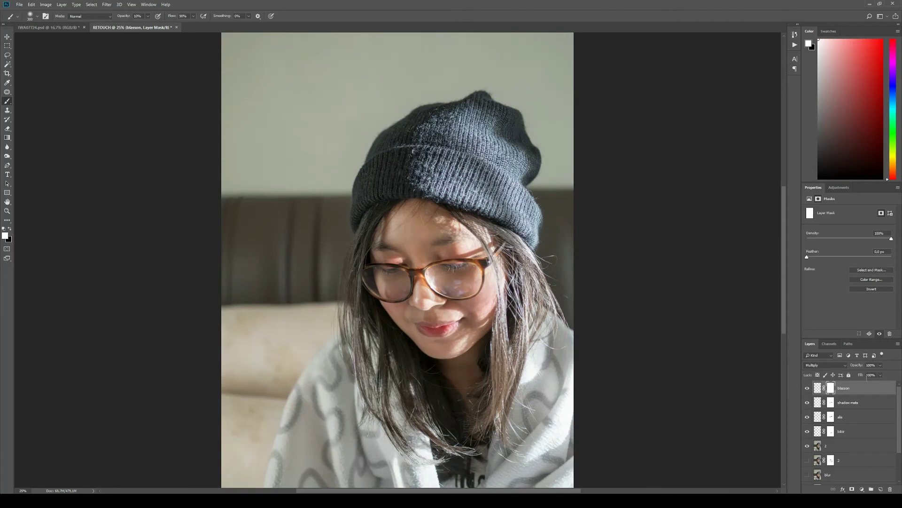
pyautogui.click(857, 448)
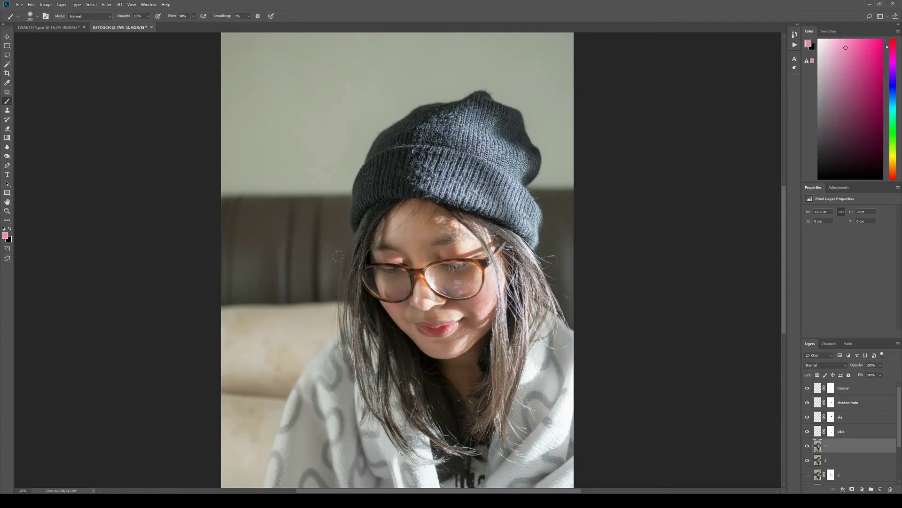
# Step: Set the Dodge/Burn tool's exposure and brush size, then tone the hair strands on the right
pyautogui.press('o')
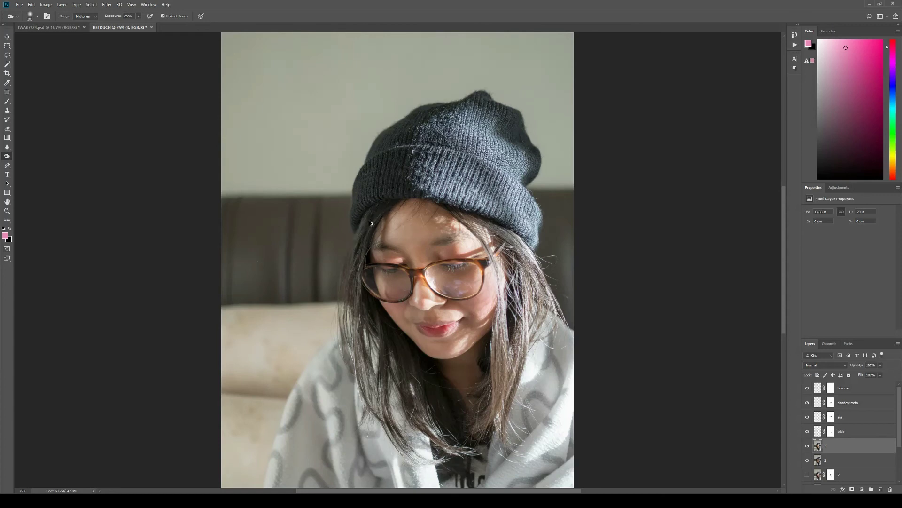
pyautogui.click(112, 18)
pyautogui.press(']')
pyautogui.press(']')
pyautogui.press('[')
pyautogui.press('[')
pyautogui.press('[')
pyautogui.press('[')
pyautogui.press('[')
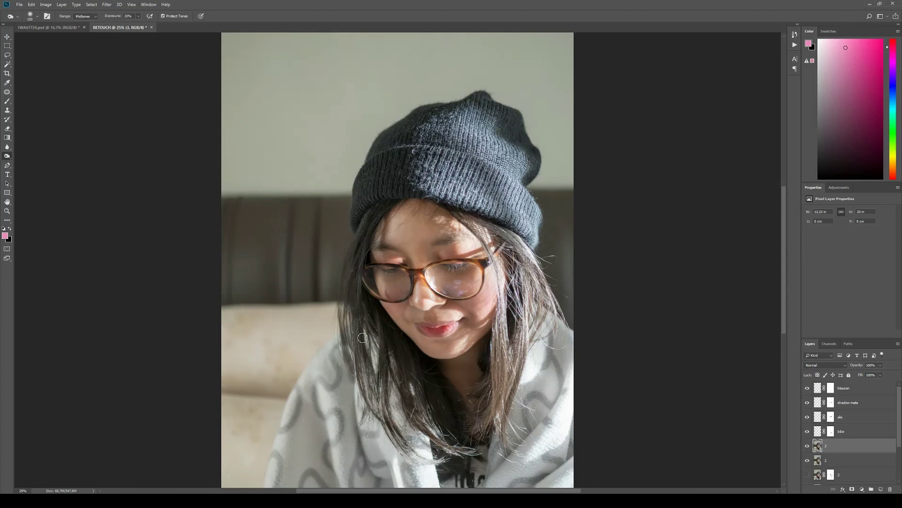
pyautogui.press(']')
pyautogui.press(']')
pyautogui.press(']')
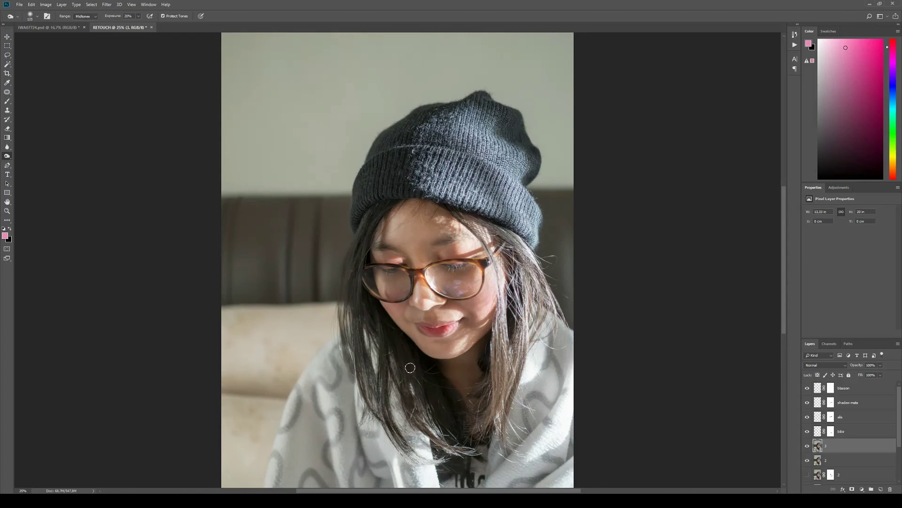
pyautogui.press(']')
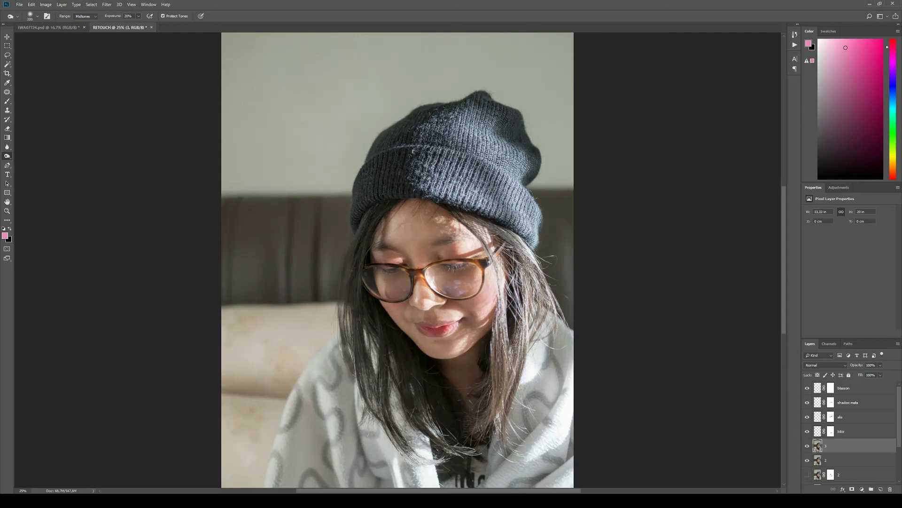
pyautogui.press('[')
pyautogui.press('[')
pyautogui.press('[')
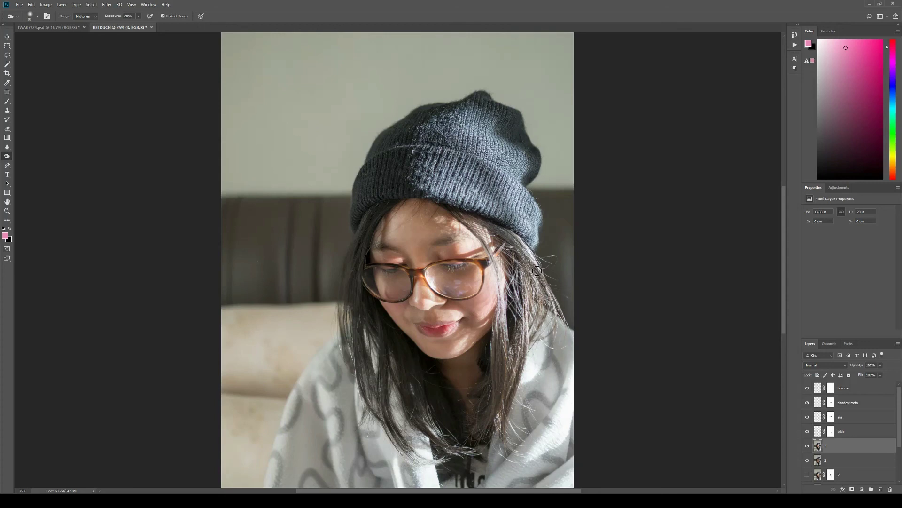
pyautogui.moveTo(524, 239); pyautogui.dragTo(507, 342)
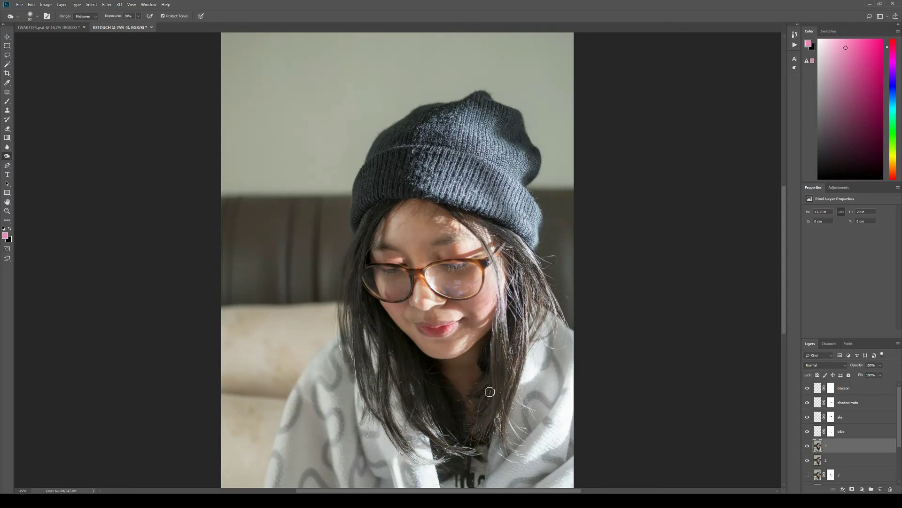
pyautogui.hotkey('ctrl', '-')
pyautogui.hotkey('ctrl', '-')
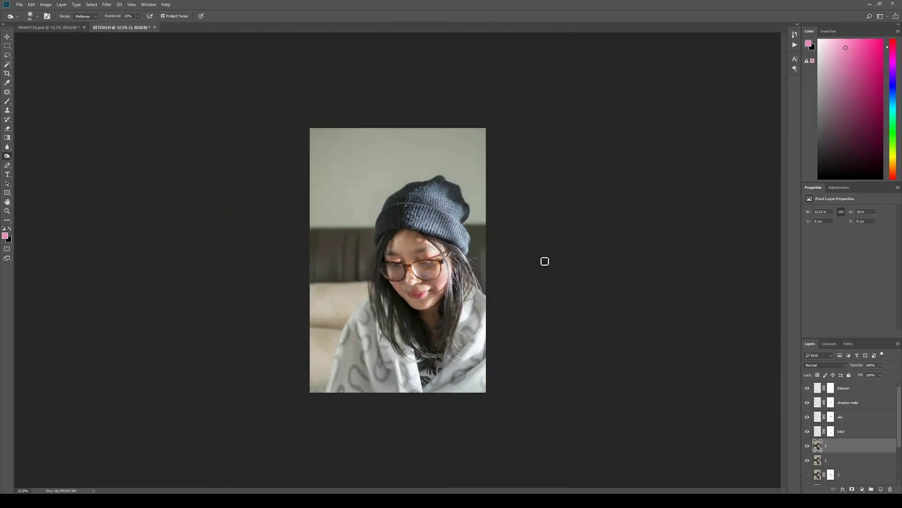
pyautogui.click(807, 446)
pyautogui.hotkey('ctrl', '+')
pyautogui.hotkey('ctrl', '+')
pyautogui.hotkey('ctrl', '-')
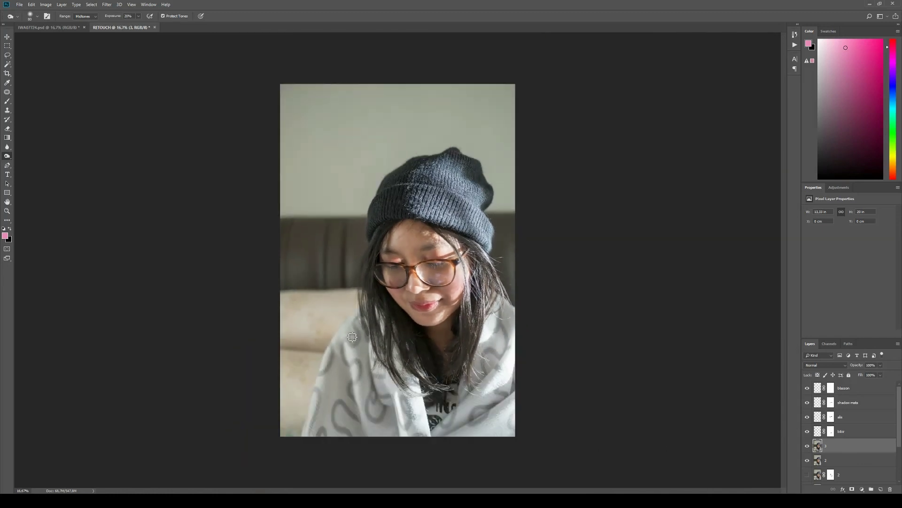
pyautogui.click(900, 442)
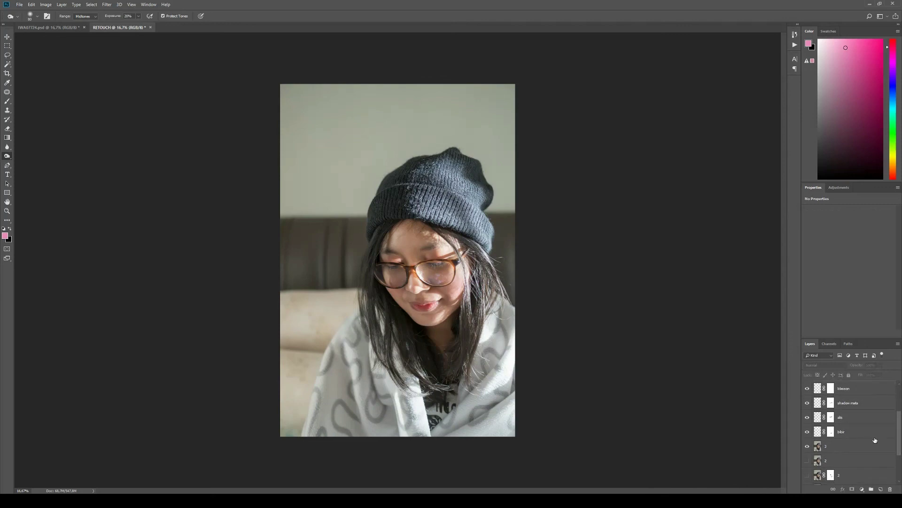
pyautogui.moveTo(807, 446); pyautogui.dragTo(808, 388)
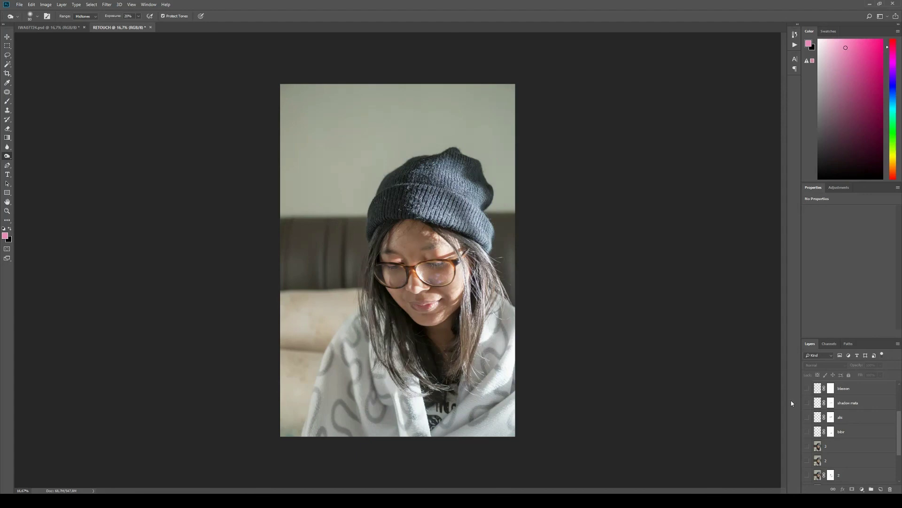
pyautogui.moveTo(806, 445); pyautogui.dragTo(807, 417)
pyautogui.click(807, 388)
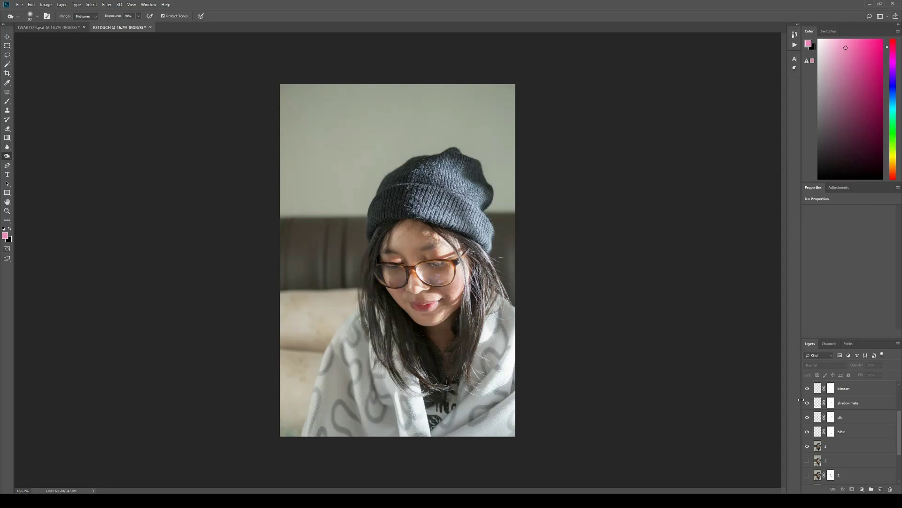
pyautogui.moveTo(808, 447); pyautogui.dragTo(807, 388)
pyautogui.click(807, 446)
# Step: Turn on the Color Lookup 1, Curves 1 and Exposure 1 adjustment layers
pyautogui.scroll(2, 901, 433)
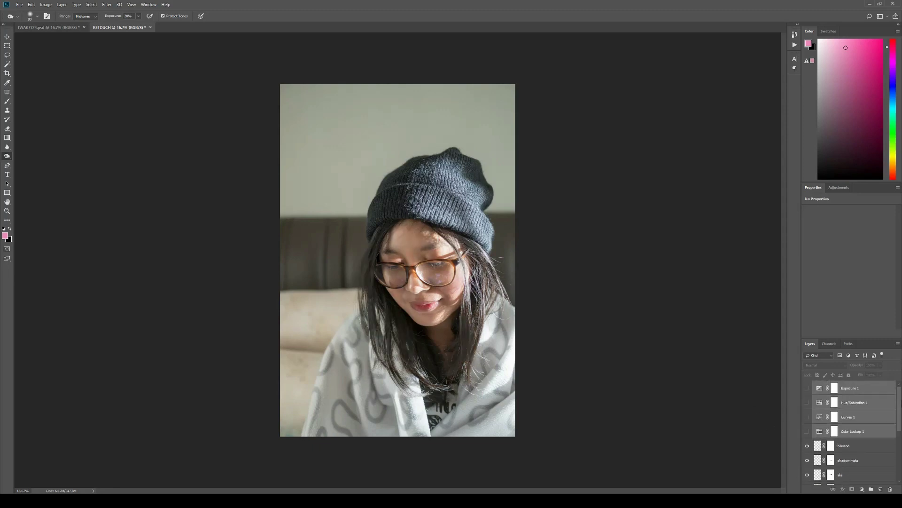
pyautogui.click(807, 432)
pyautogui.click(807, 417)
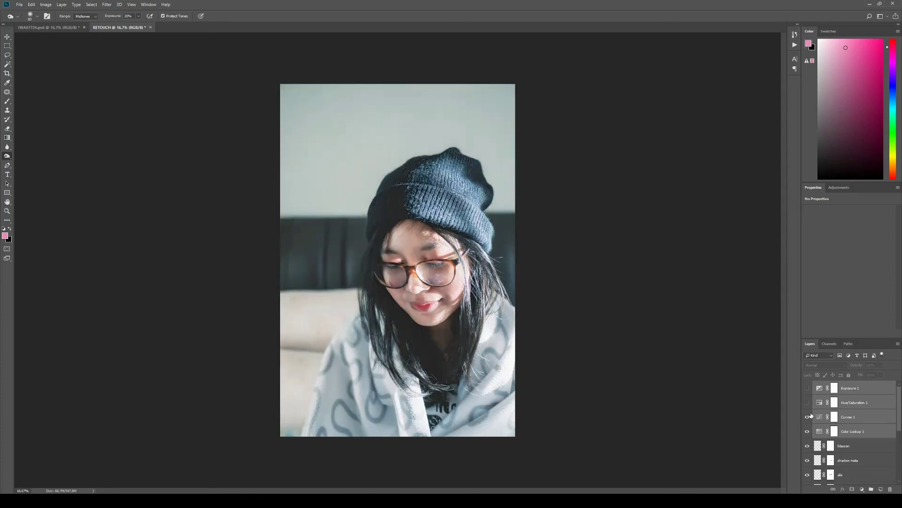
pyautogui.click(808, 388)
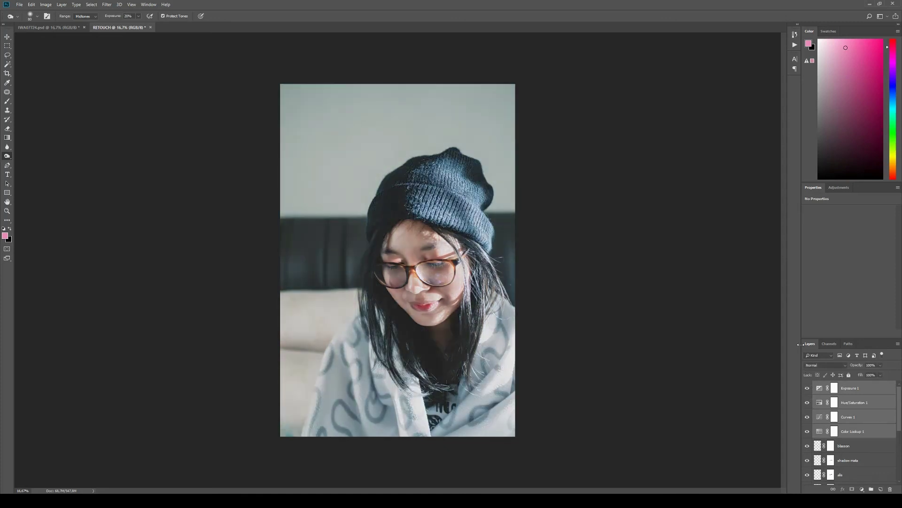